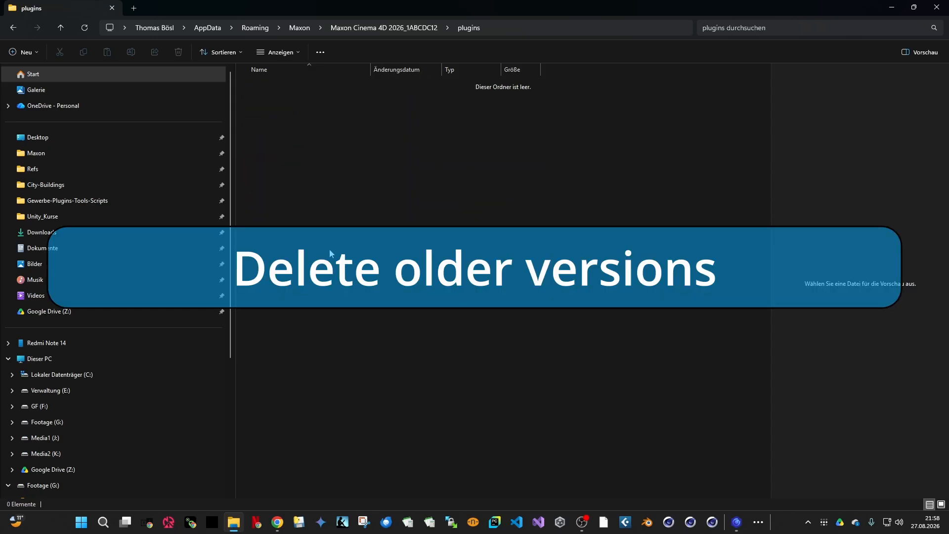
# - Close the plugins folder, switch to Cinema 4D and add an Ivygen+ object, accepting the texture path notice
pyautogui.click(937, 7)
pyautogui.moveTo(342, 144)
pyautogui.mouseDown()
pyautogui.moveTo(0, 146)
pyautogui.moveTo(355, 139)
pyautogui.mouseUp()
pyautogui.click(445, 136)
pyautogui.click(753, 68)
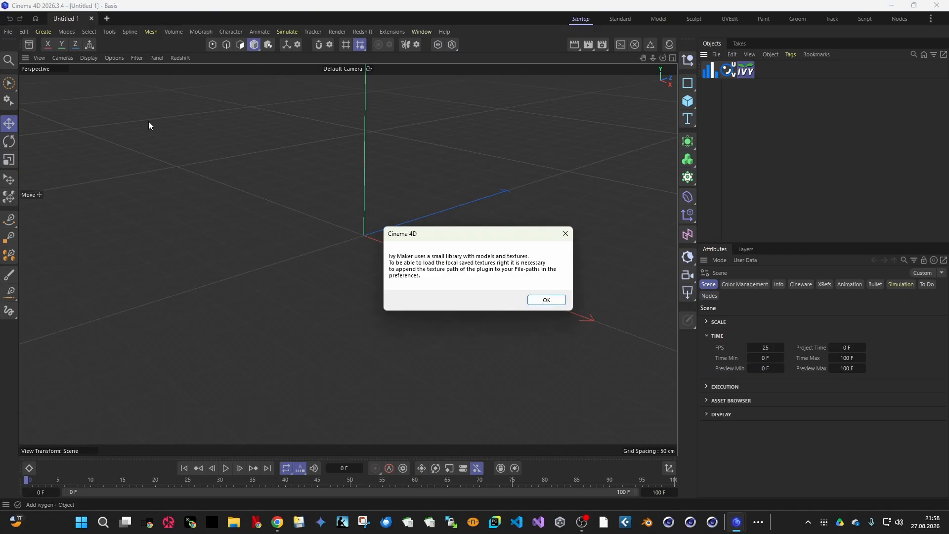
pyautogui.click(539, 302)
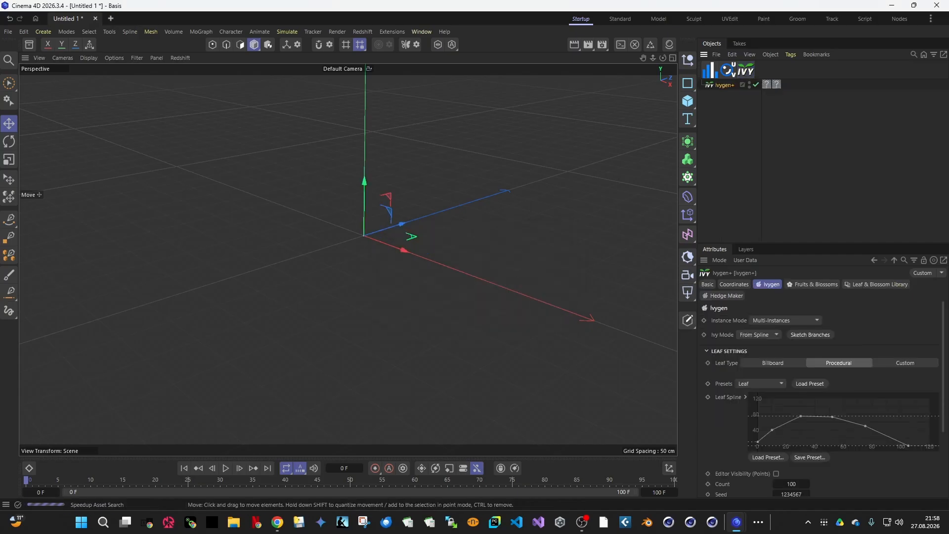
# - Remove the outdated ivygen_2026.2_2024-2026x\res\models entry from the file asset paths in the preferences
pyautogui.moveTo(0, 159); pyautogui.dragTo(379, 114)
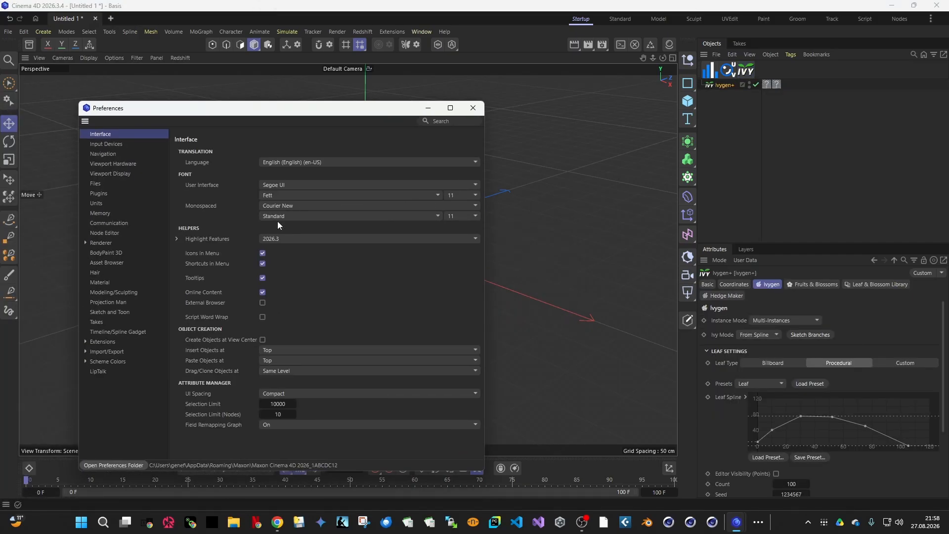
pyautogui.click(95, 184)
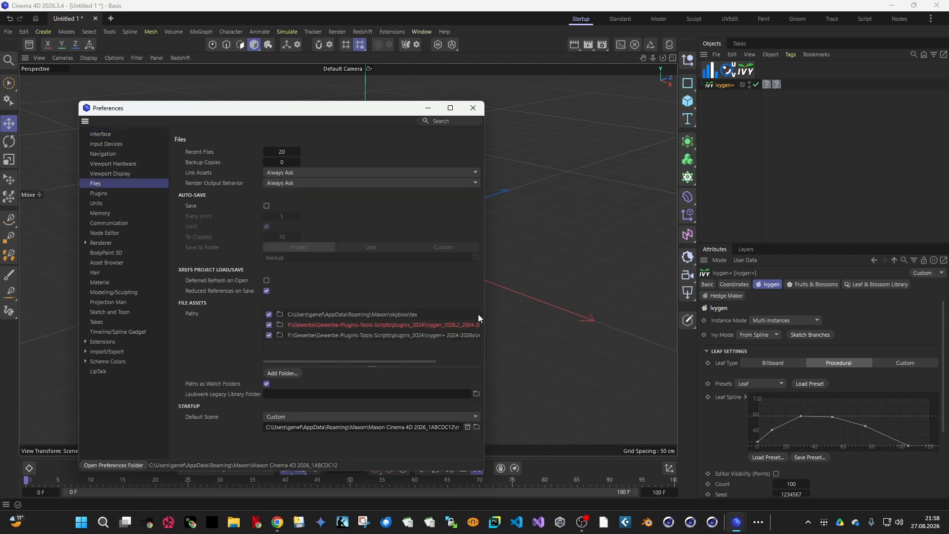
pyautogui.moveTo(485, 312); pyautogui.dragTo(622, 317)
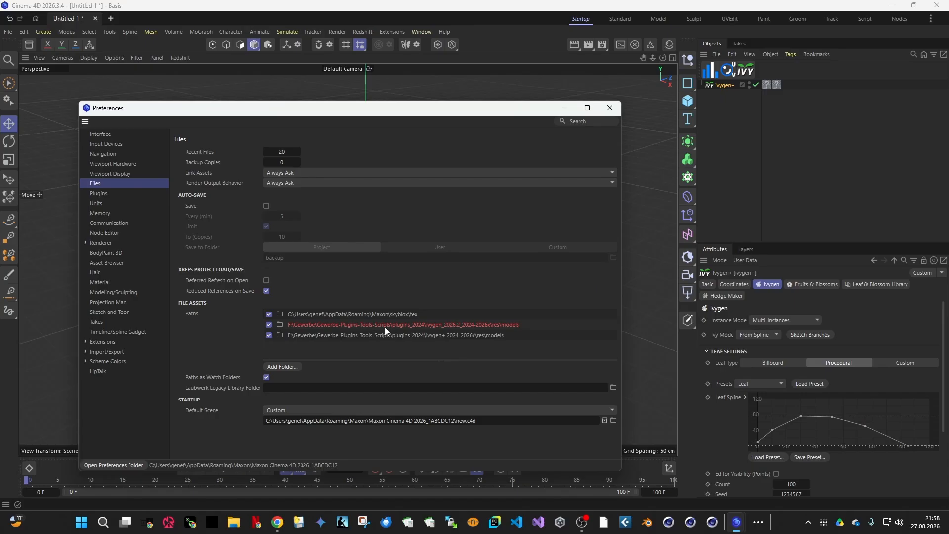
pyautogui.press('Delete')
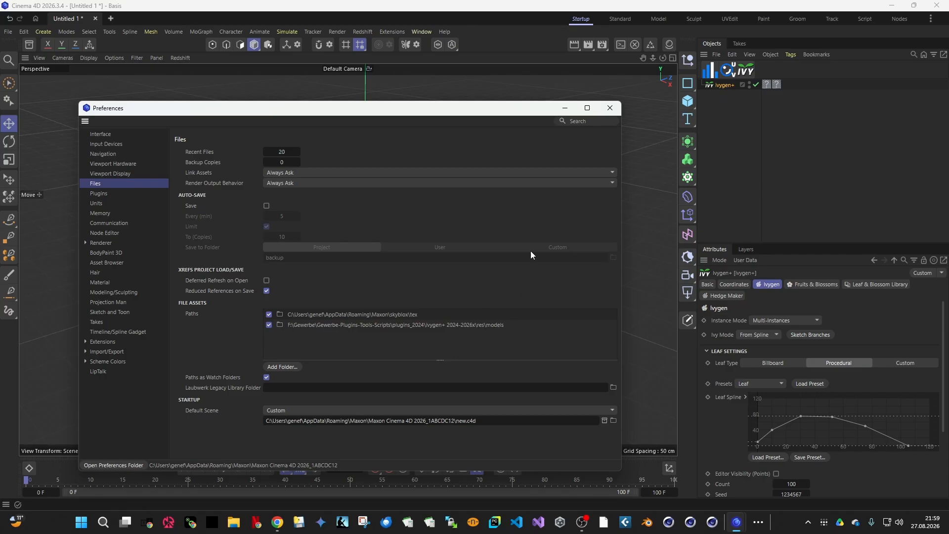
pyautogui.click(612, 109)
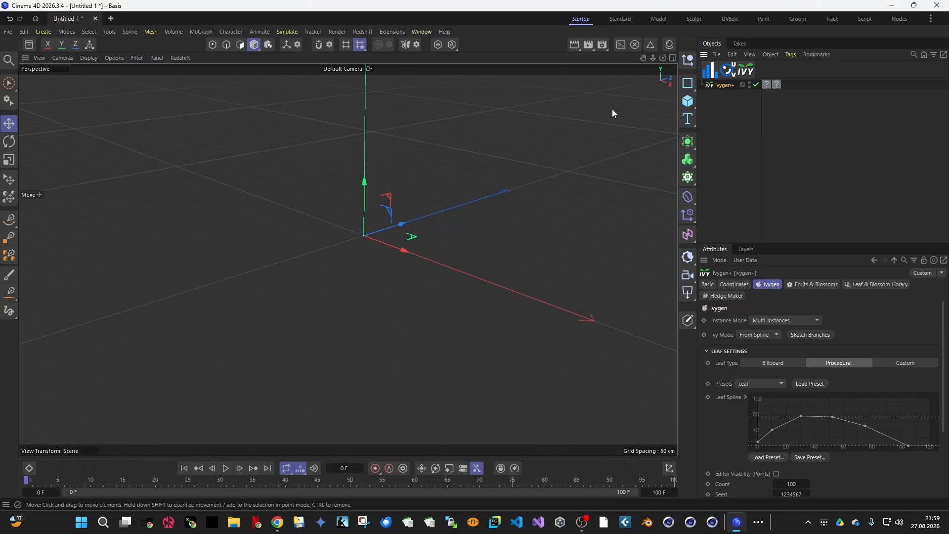
# - Enlarge the attribute area for the Ivygen+ settings and add a cube to the scene
pyautogui.keyDown('alt'); pyautogui.moveTo(420, 233); pyautogui.dragTo(262, 251, button='middle'); pyautogui.keyUp('alt')
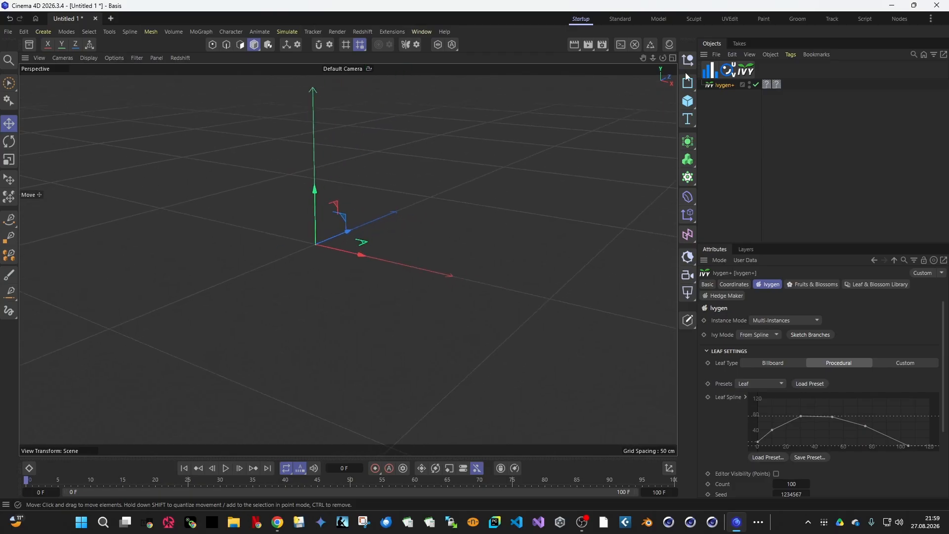
pyautogui.keyDown('alt'); pyautogui.moveTo(342, 239); pyautogui.dragTo(418, 230, button='middle'); pyautogui.keyUp('alt')
pyautogui.keyDown('alt'); pyautogui.moveTo(418, 231); pyautogui.dragTo(394, 237); pyautogui.keyUp('alt')
pyautogui.keyDown('alt'); pyautogui.moveTo(395, 237); pyautogui.dragTo(370, 254, button='middle'); pyautogui.keyUp('alt')
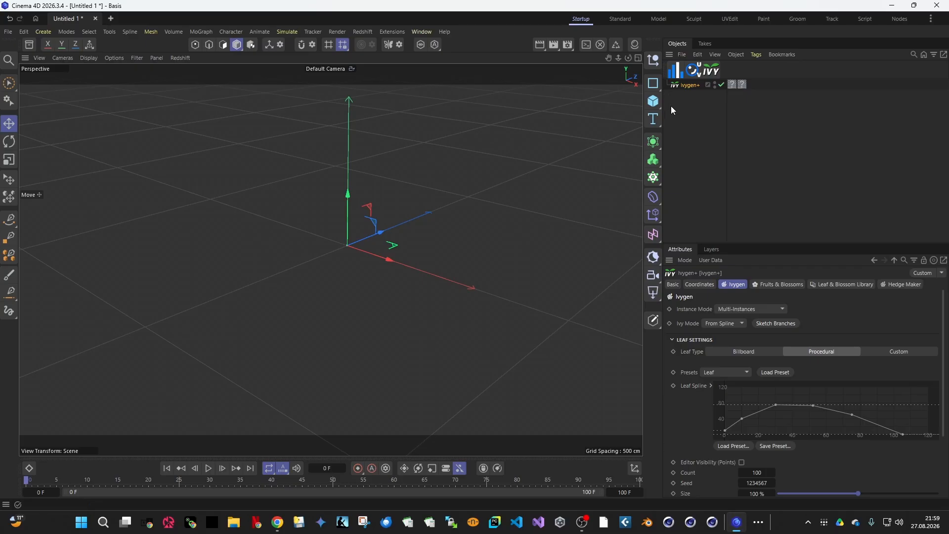
pyautogui.moveTo(733, 244); pyautogui.dragTo(734, 148)
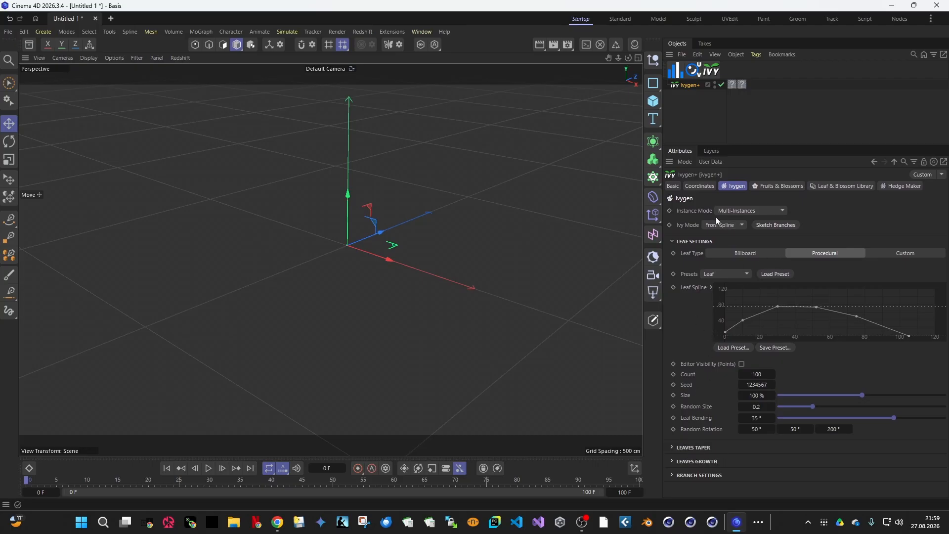
pyautogui.click(653, 101)
pyautogui.keyDown('alt'); pyautogui.moveTo(355, 224); pyautogui.dragTo(356, 200); pyautogui.keyUp('alt')
# - Sketch Ivygen+ branches along the cube's upper edges and down its two front faces
pyautogui.click(690, 96)
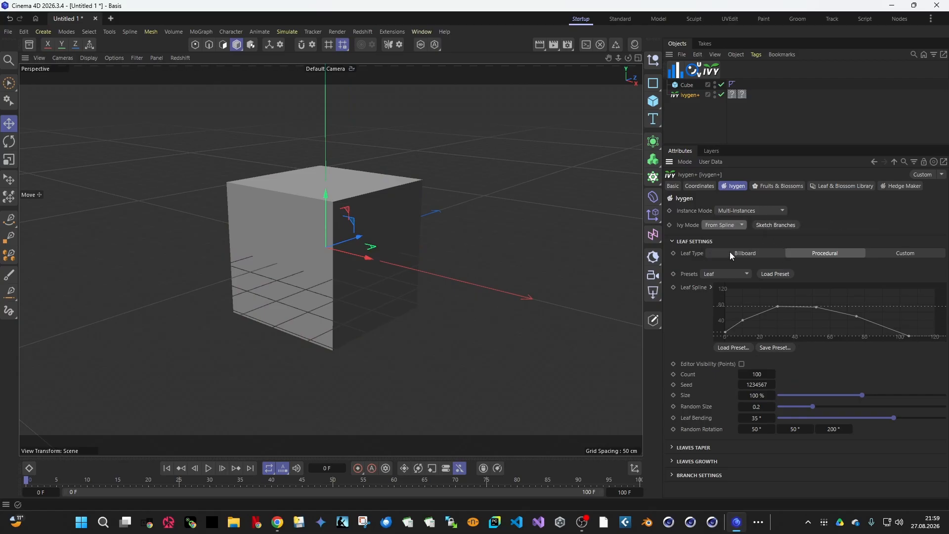
pyautogui.click(776, 225)
pyautogui.scroll(3, 336, 217)
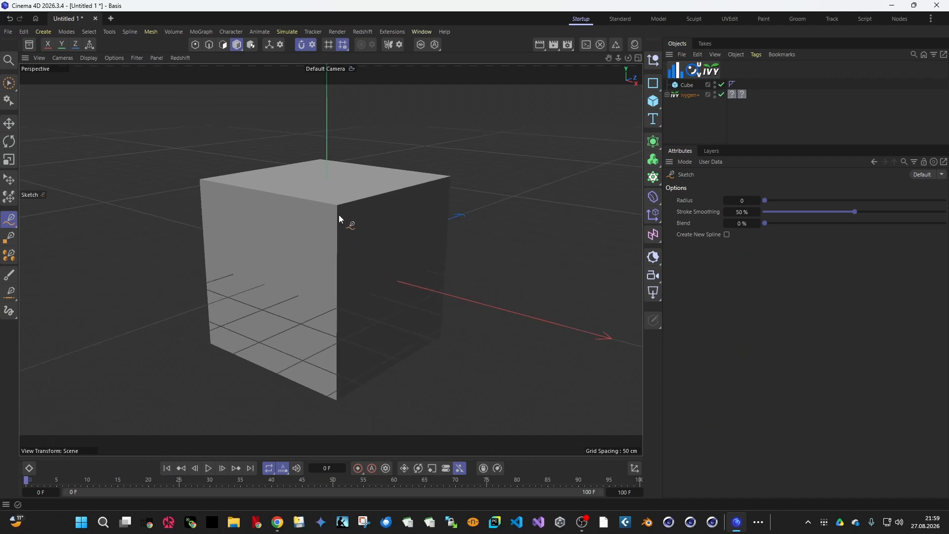
pyautogui.keyDown('alt'); pyautogui.moveTo(339, 215); pyautogui.dragTo(341, 233); pyautogui.keyUp('alt')
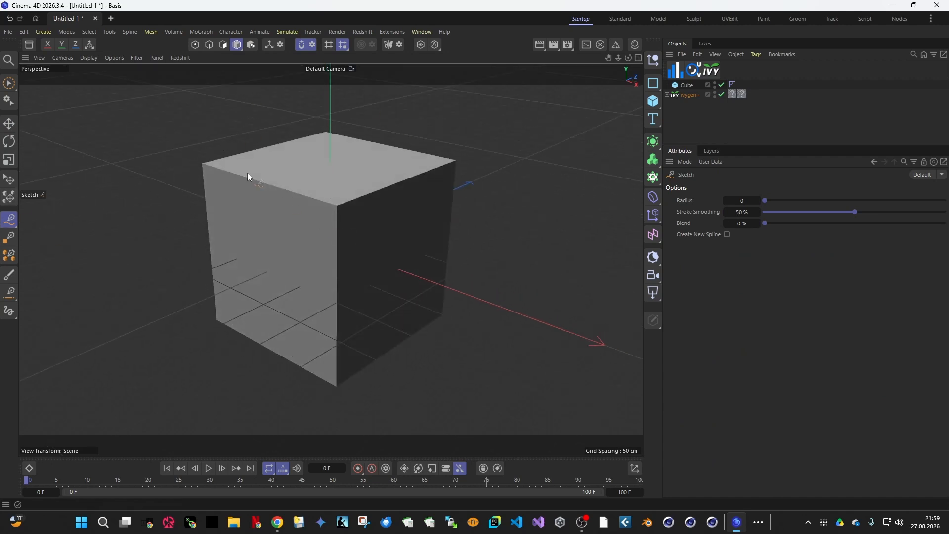
pyautogui.moveTo(224, 176)
pyautogui.mouseDown()
pyautogui.moveTo(339, 206)
pyautogui.moveTo(332, 311)
pyautogui.mouseUp()
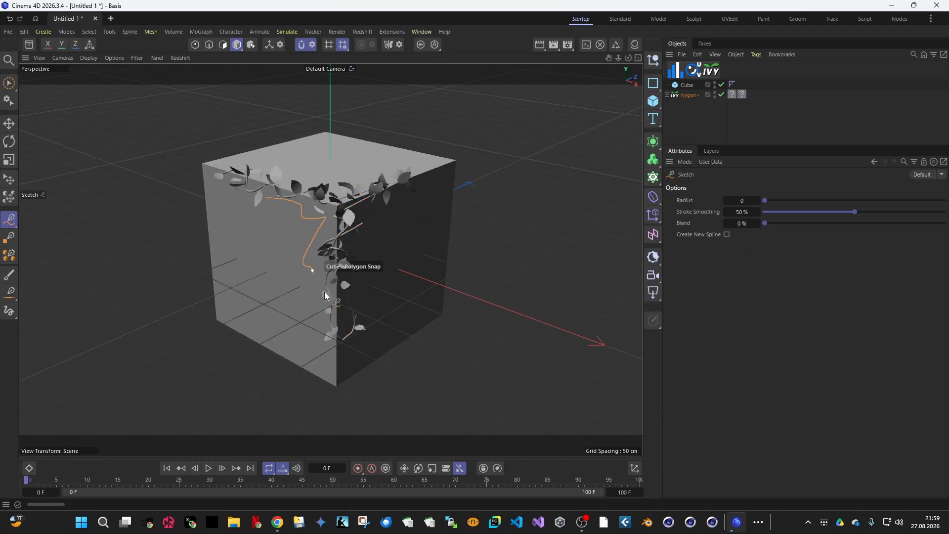
pyautogui.moveTo(363, 230); pyautogui.dragTo(352, 329)
pyautogui.moveTo(316, 284)
pyautogui.keyDown('alt'); pyautogui.mouseDown()
pyautogui.moveTo(284, 223)
pyautogui.moveTo(327, 279)
pyautogui.mouseUp(); pyautogui.keyUp('alt')
# - Load the first procedural leaf material and the branch material from the Redshift library and assign both to the Ivygen+ object
pyautogui.click(690, 95)
pyautogui.click(839, 186)
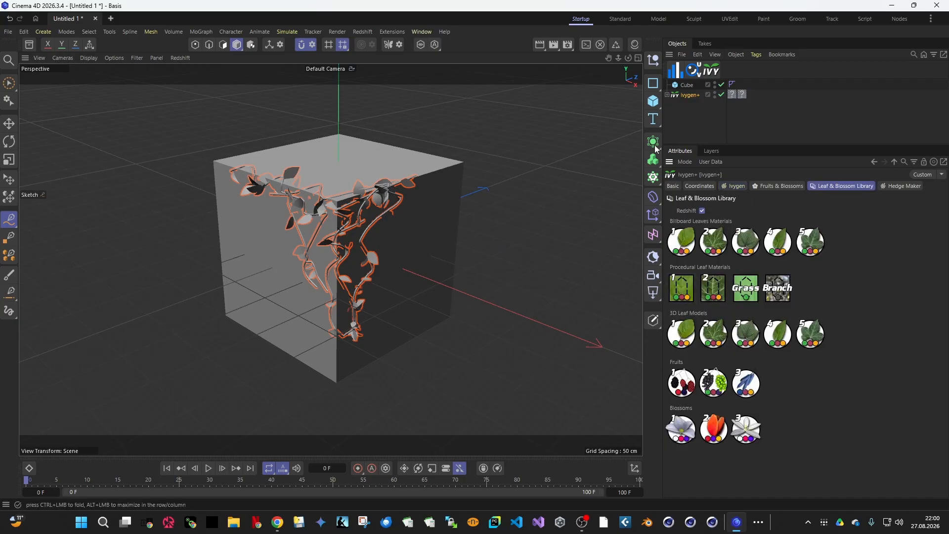
pyautogui.click(635, 45)
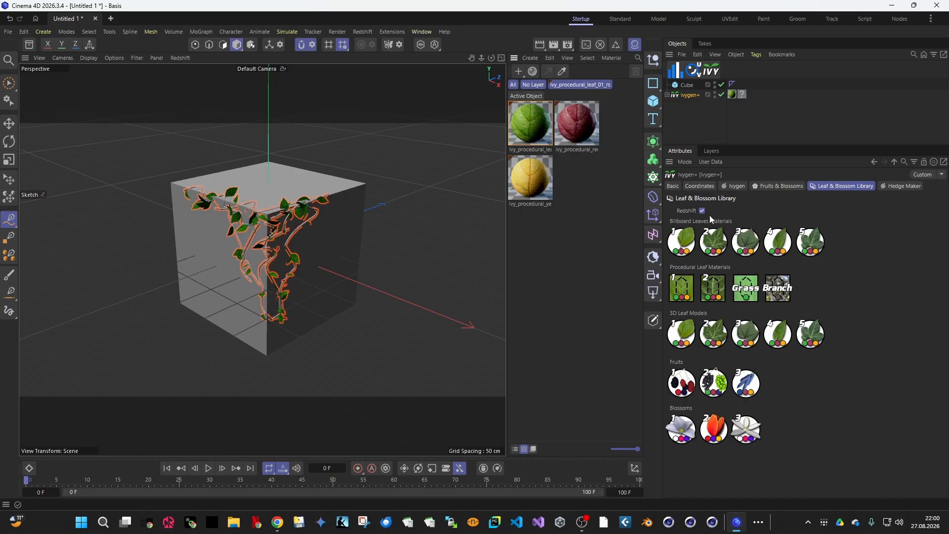
pyautogui.keyDown('alt'); pyautogui.moveTo(462, 120); pyautogui.dragTo(553, 209); pyautogui.keyUp('alt')
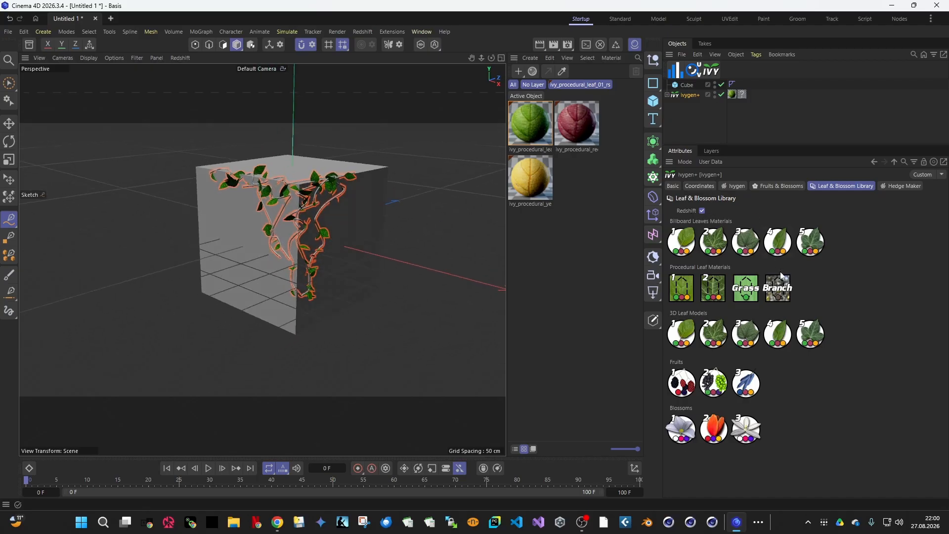
pyautogui.click(776, 287)
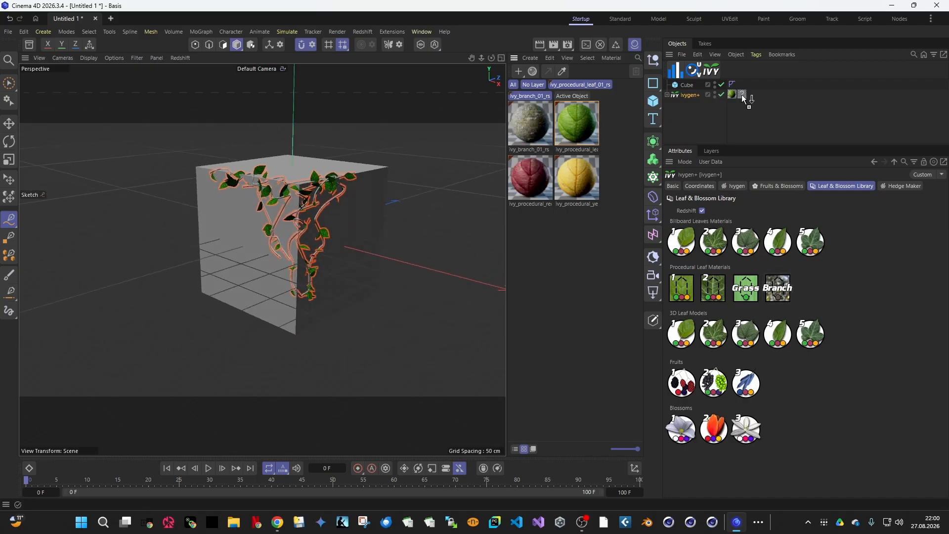
# - Set the ivy's branch diffuser to 64%, branch steps to 2 and leaf count to 929
pyautogui.click(735, 186)
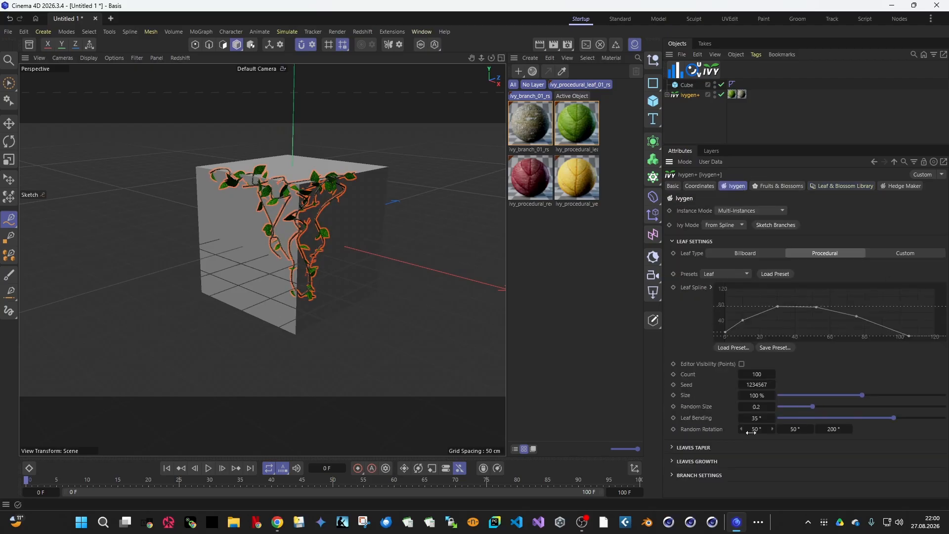
pyautogui.click(688, 475)
pyautogui.scroll(-1, 692, 435)
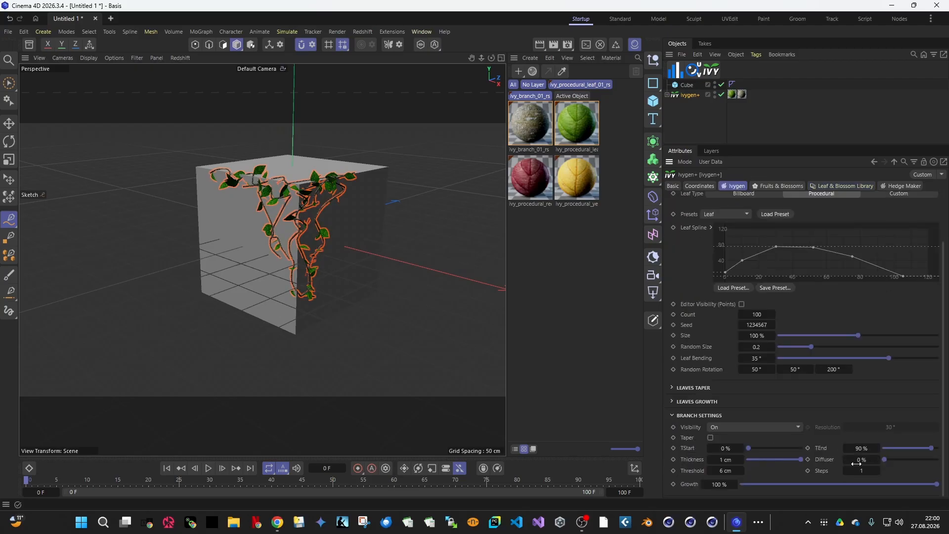
pyautogui.moveTo(862, 460); pyautogui.dragTo(900, 459)
pyautogui.moveTo(764, 314); pyautogui.dragTo(806, 314)
pyautogui.scroll(2, 292, 192)
pyautogui.keyDown('alt'); pyautogui.moveTo(291, 192); pyautogui.dragTo(310, 189); pyautogui.keyUp('alt')
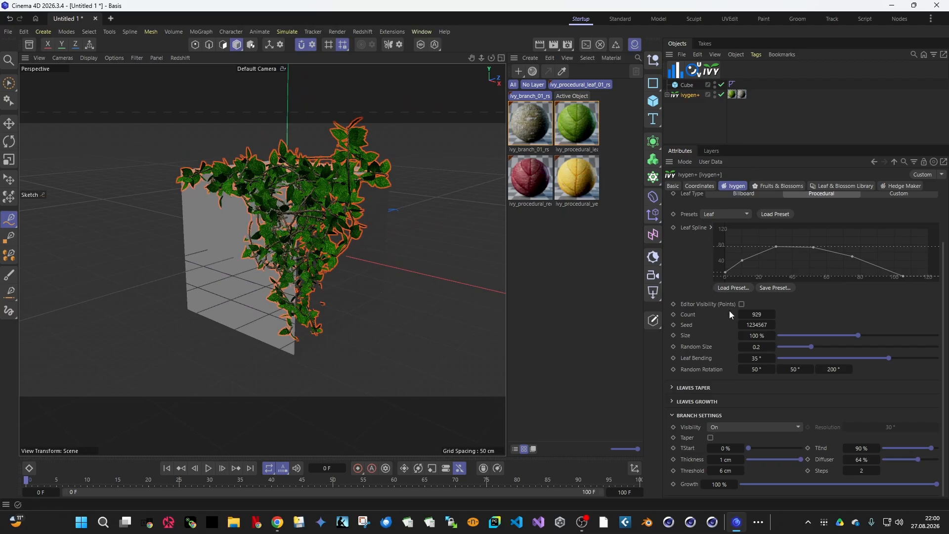
# - Delete the existing ivy spline and sketch new branches across a bare side face of the cube
pyautogui.click(701, 389)
pyautogui.keyDown('alt'); pyautogui.moveTo(404, 275); pyautogui.dragTo(386, 233); pyautogui.keyUp('alt')
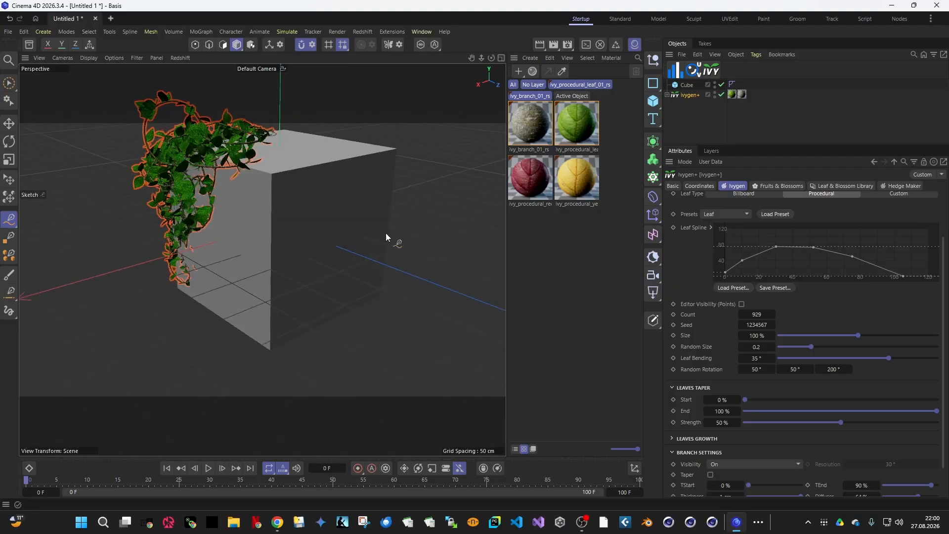
pyautogui.click(669, 94)
pyautogui.click(692, 104)
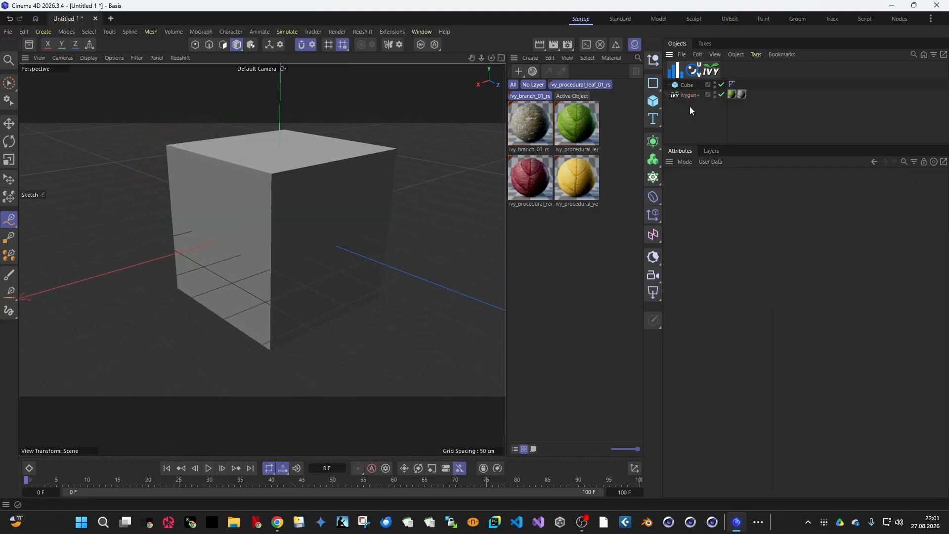
pyautogui.keyDown('alt'); pyautogui.moveTo(329, 242); pyautogui.dragTo(262, 233); pyautogui.keyUp('alt')
pyautogui.moveTo(221, 289)
pyautogui.mouseDown()
pyautogui.moveTo(237, 255)
pyautogui.moveTo(280, 233)
pyautogui.mouseUp()
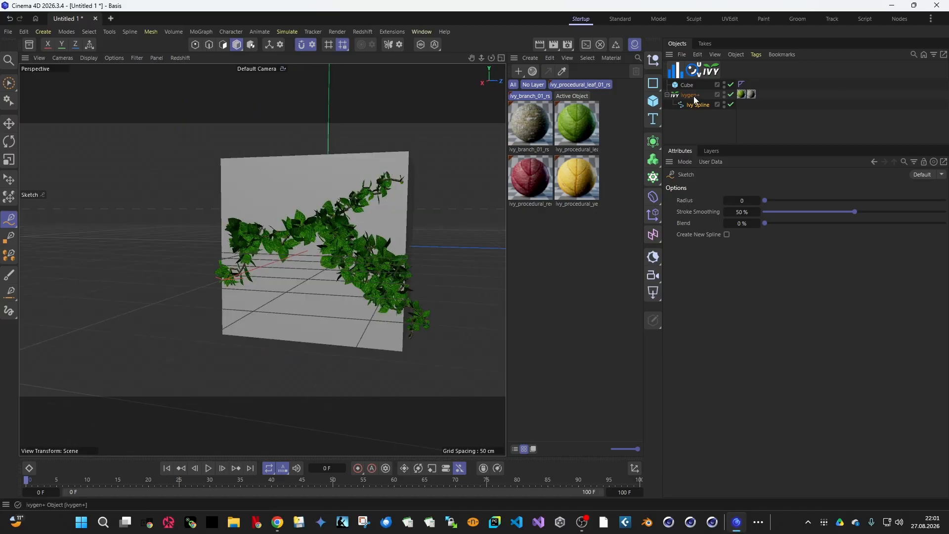
# - Reduce the ivy's leaf count to 471 and set the branch diffuser to 0%
pyautogui.click(690, 95)
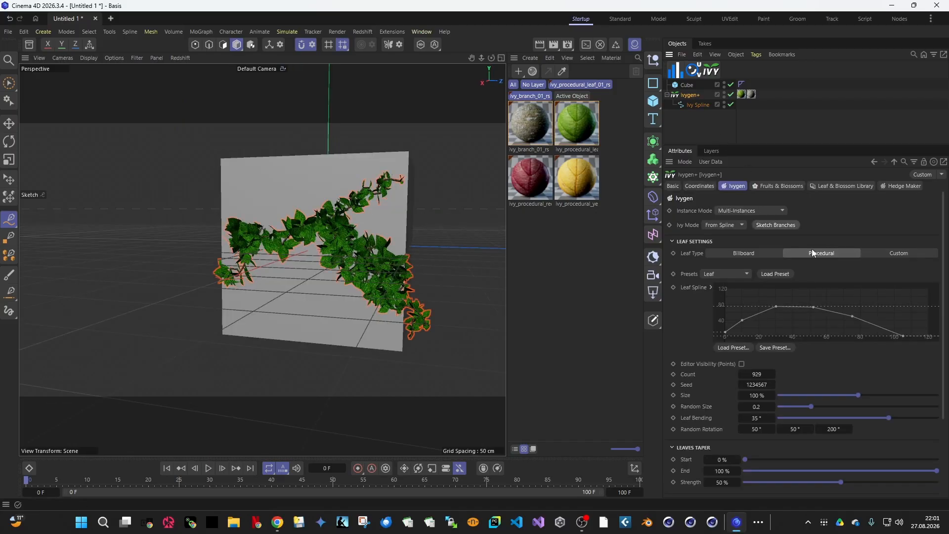
pyautogui.press('o')
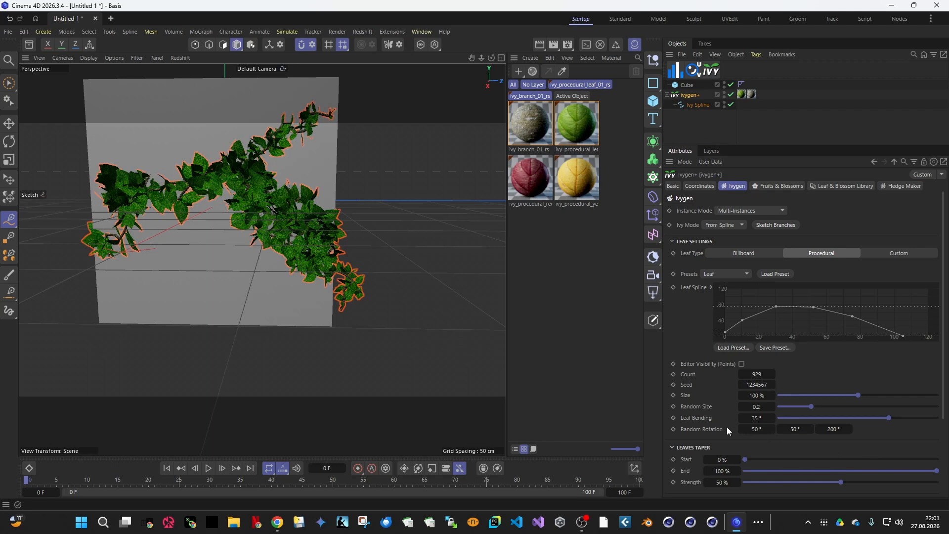
pyautogui.scroll(-4, 727, 431)
pyautogui.moveTo(858, 457); pyautogui.dragTo(816, 457)
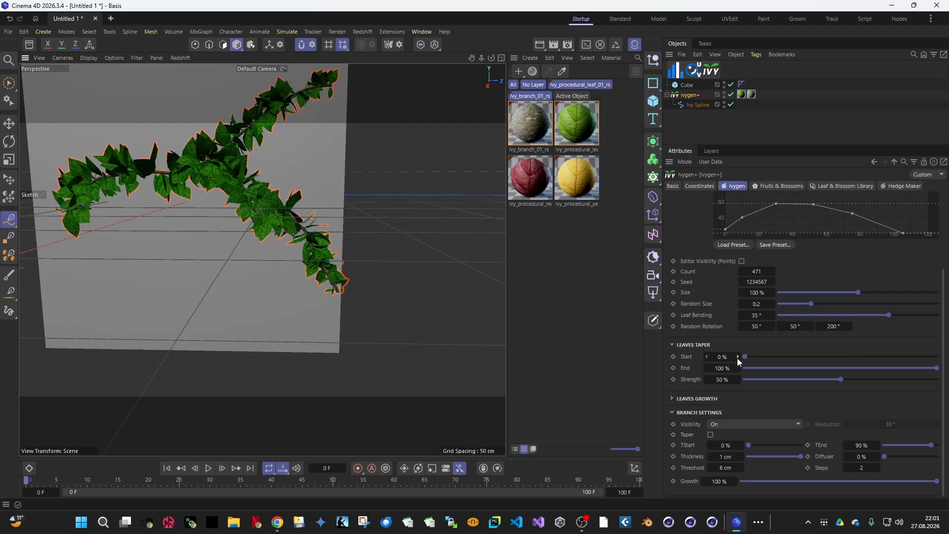
# - Try leaves taper strengths of 97% and 60% on the ivy and compare the leaf sizes
pyautogui.moveTo(841, 379); pyautogui.dragTo(816, 356)
pyautogui.moveTo(319, 278)
pyautogui.keyDown('alt'); pyautogui.mouseDown()
pyautogui.moveTo(334, 264)
pyautogui.moveTo(307, 262)
pyautogui.moveTo(317, 259)
pyautogui.mouseUp(); pyautogui.keyUp('alt')
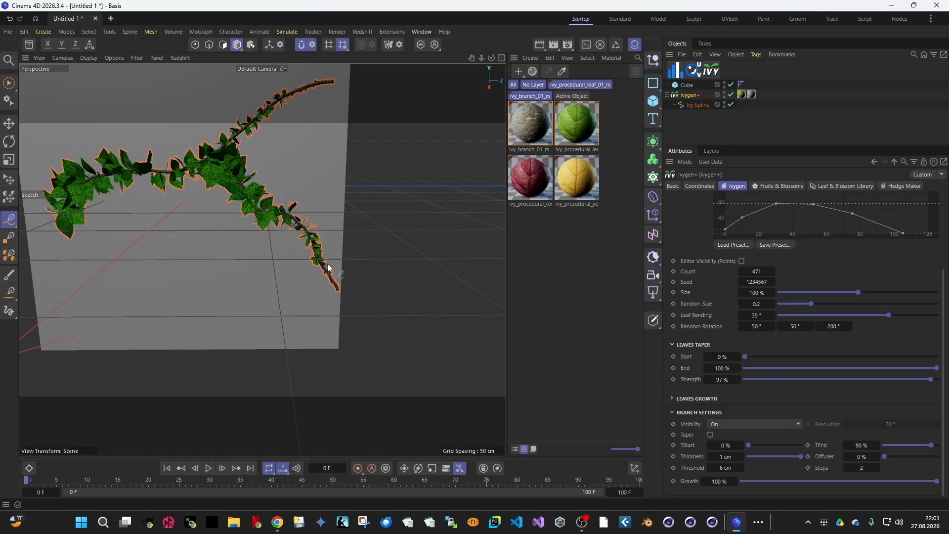
pyautogui.keyDown('alt'); pyautogui.moveTo(328, 268); pyautogui.dragTo(307, 254); pyautogui.keyUp('alt')
pyautogui.moveTo(927, 381); pyautogui.dragTo(861, 386)
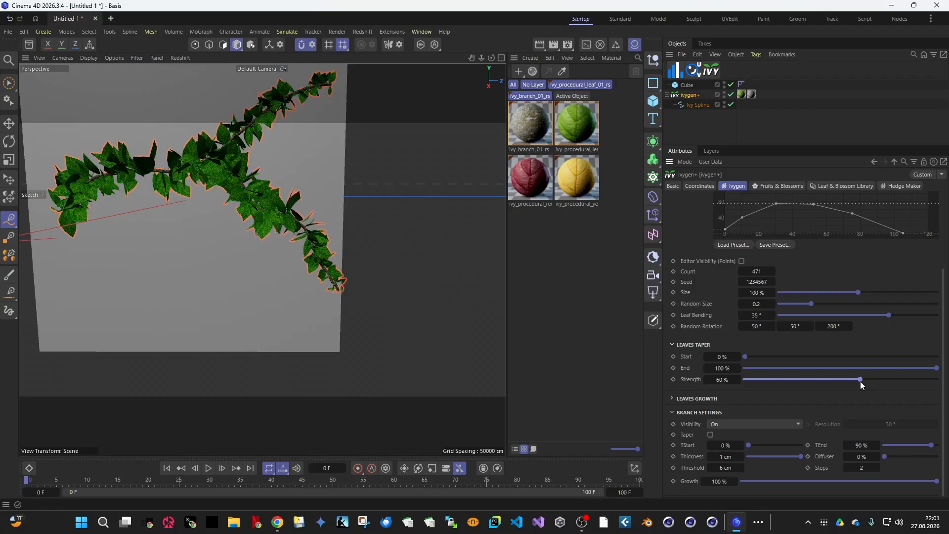
# - Try a leaves taper end of 32% on the ivy and restore it to 100%
pyautogui.moveTo(937, 369); pyautogui.dragTo(806, 368)
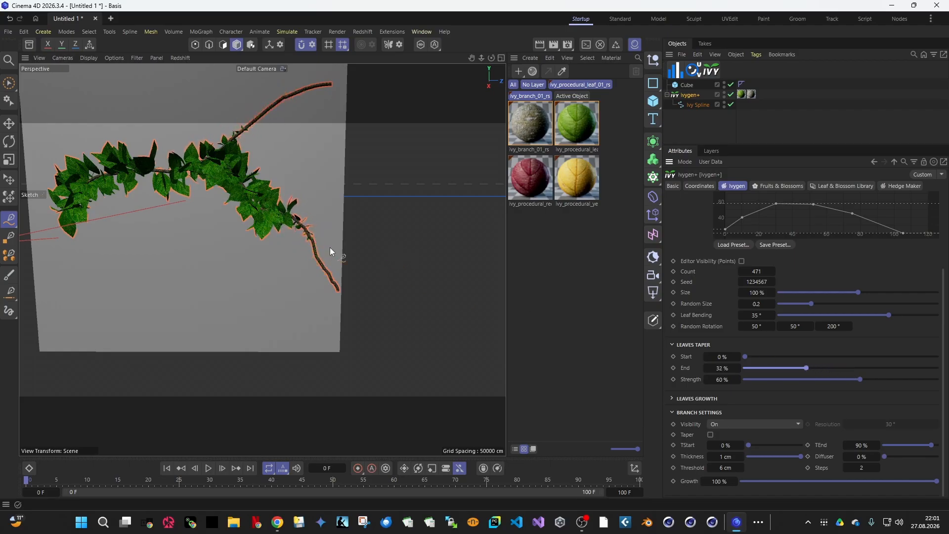
pyautogui.moveTo(806, 368); pyautogui.dragTo(946, 371)
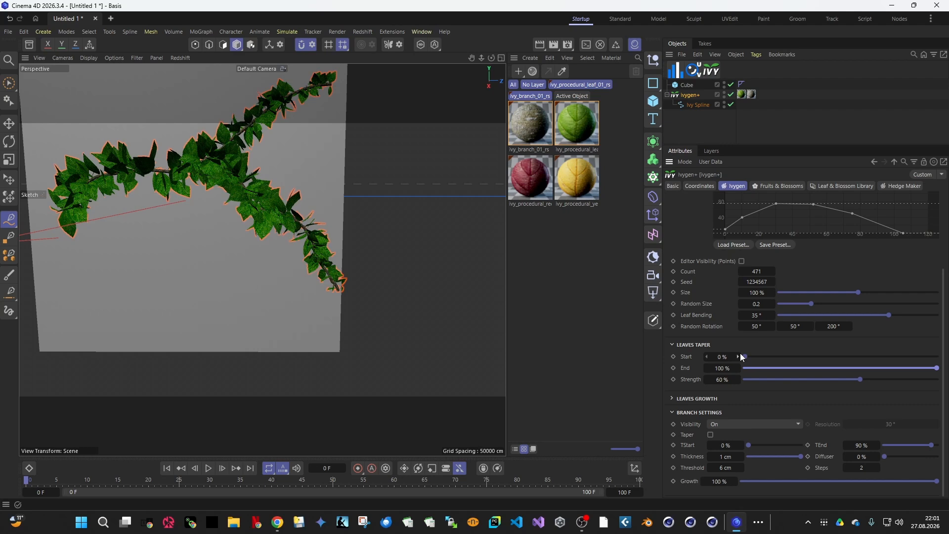
pyautogui.moveTo(742, 355)
pyautogui.mouseDown()
pyautogui.moveTo(837, 361)
pyautogui.moveTo(741, 356)
pyautogui.mouseUp()
# - Set the leaves taper strength to 78% and check the foliage along the branches
pyautogui.moveTo(796, 379); pyautogui.dragTo(890, 388)
pyautogui.scroll(3, 308, 96)
pyautogui.scroll(-3, 304, 108)
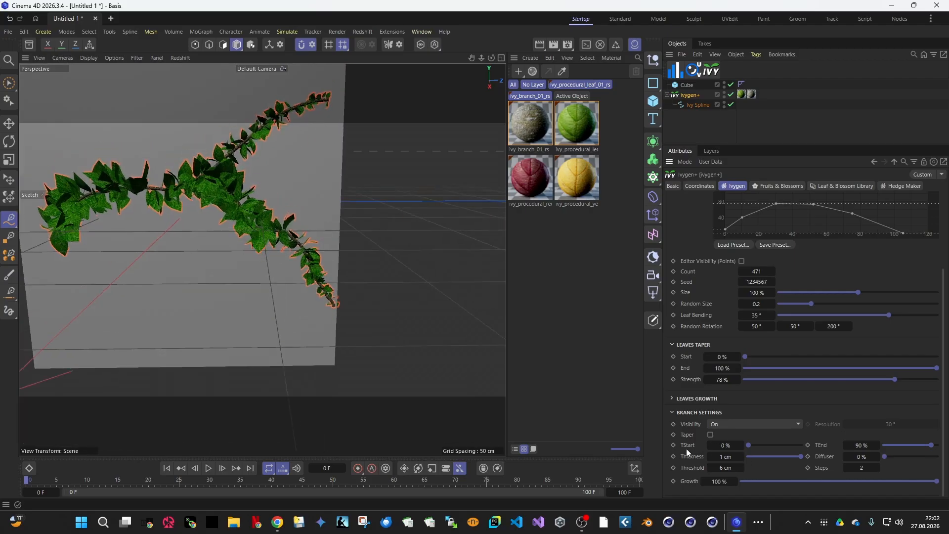
# - Enable tapering for the branches, set TEnd to 76% and inspect the branch tips
pyautogui.click(711, 435)
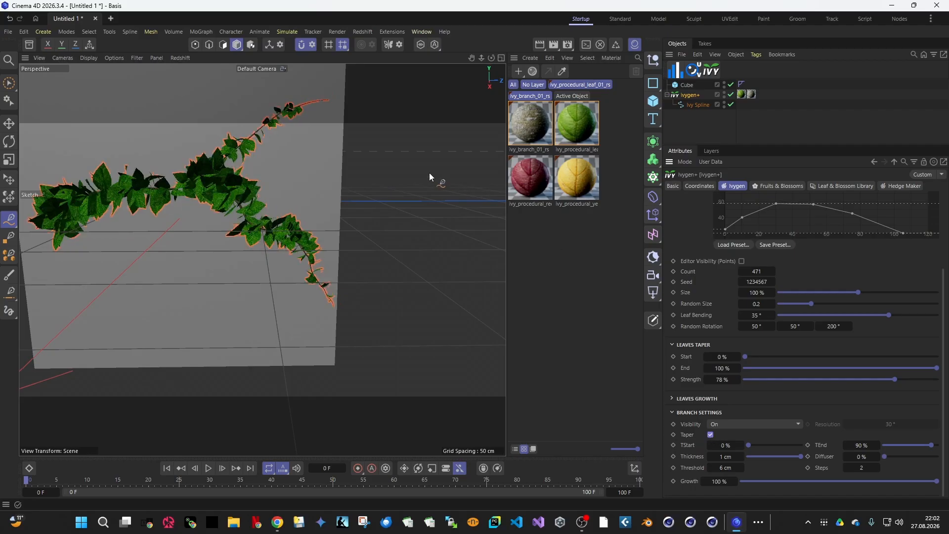
pyautogui.scroll(3, 345, 89)
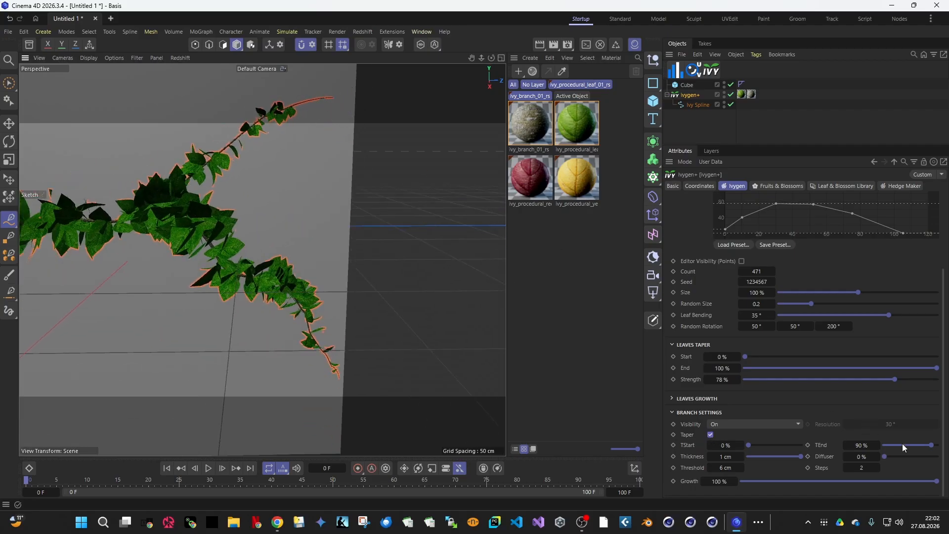
pyautogui.moveTo(932, 445); pyautogui.dragTo(912, 447)
pyautogui.keyDown('alt'); pyautogui.moveTo(290, 100); pyautogui.dragTo(302, 244); pyautogui.keyUp('alt')
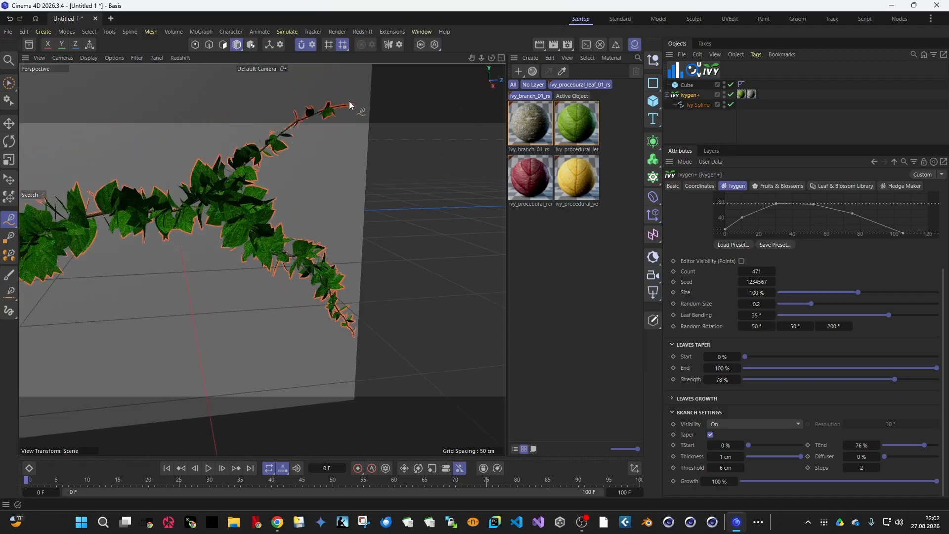
# - Set the ivy's leaf count to 0, keep the branch TStart at 0% and inspect the bare branches up close
pyautogui.keyDown('alt'); pyautogui.moveTo(349, 101); pyautogui.dragTo(302, 149); pyautogui.keyUp('alt')
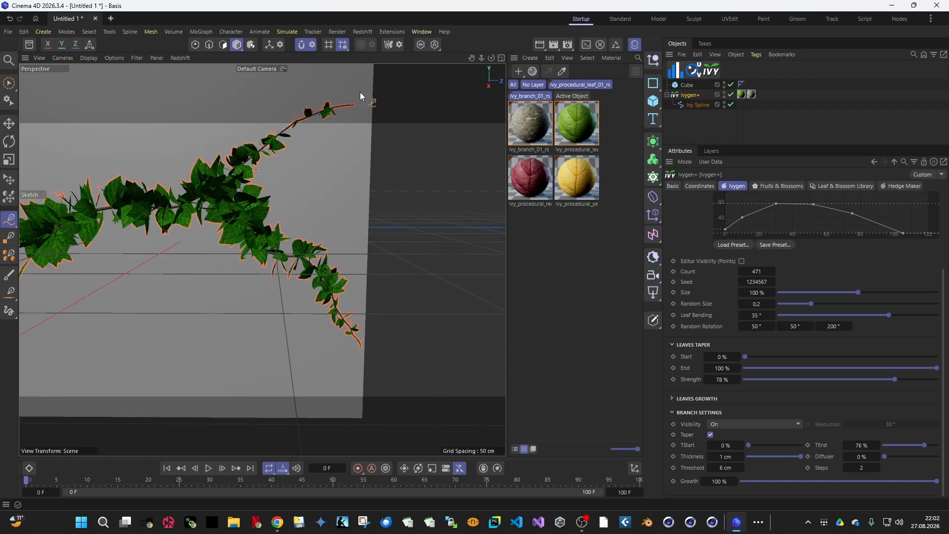
pyautogui.keyDown('alt'); pyautogui.moveTo(308, 161); pyautogui.dragTo(326, 159); pyautogui.keyUp('alt')
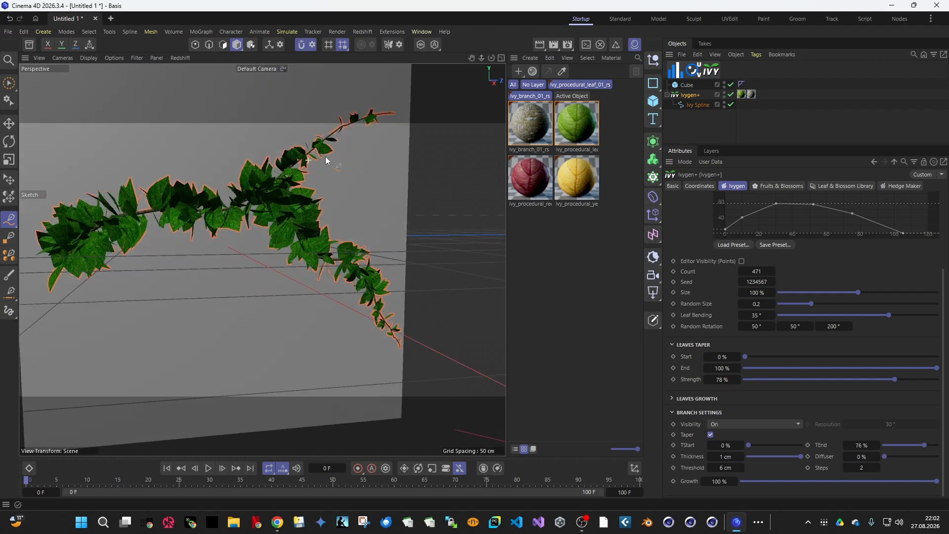
pyautogui.scroll(-3, 313, 169)
pyautogui.moveTo(759, 272); pyautogui.dragTo(497, 280)
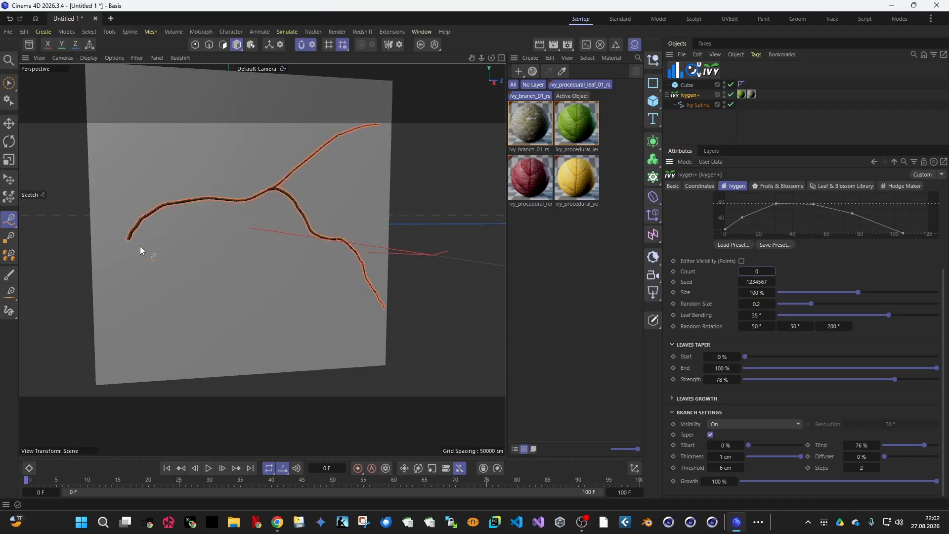
pyautogui.scroll(5, 143, 237)
pyautogui.moveTo(751, 447); pyautogui.dragTo(723, 445)
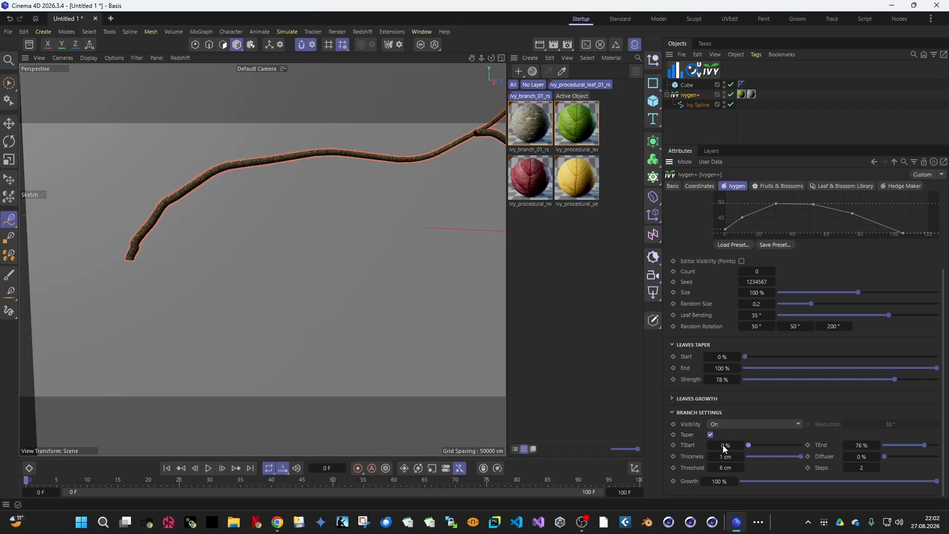
pyautogui.keyDown('alt'); pyautogui.moveTo(440, 143); pyautogui.dragTo(398, 188); pyautogui.keyUp('alt')
# - Set the scene's view clipping to Medium and get close to the junction of the ivy branches
pyautogui.click(692, 162)
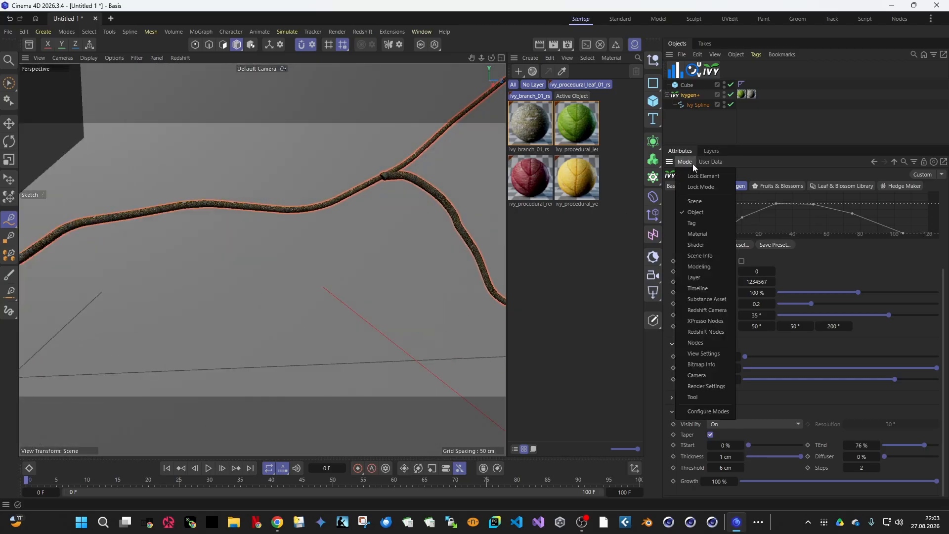
pyautogui.click(695, 194)
pyautogui.click(731, 327)
pyautogui.click(740, 364)
pyautogui.keyDown('alt'); pyautogui.moveTo(377, 171); pyautogui.dragTo(416, 190, button='right'); pyautogui.keyUp('alt')
pyautogui.keyDown('alt'); pyautogui.moveTo(416, 187); pyautogui.dragTo(437, 179); pyautogui.keyUp('alt')
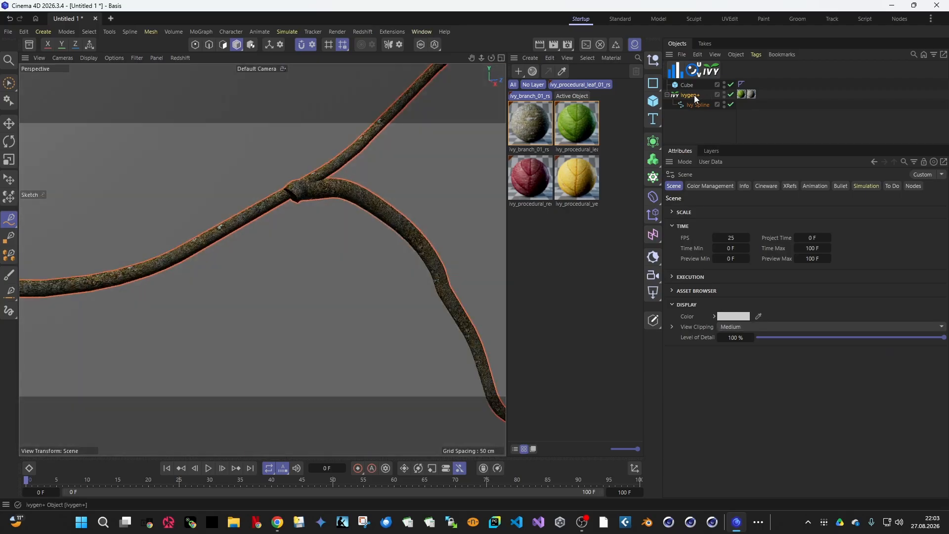
# - Set the branch taper start (TStart) of the Ivygen+ object to 62% and check the side branch at the junction
pyautogui.click(692, 95)
pyautogui.scroll(-5, 712, 458)
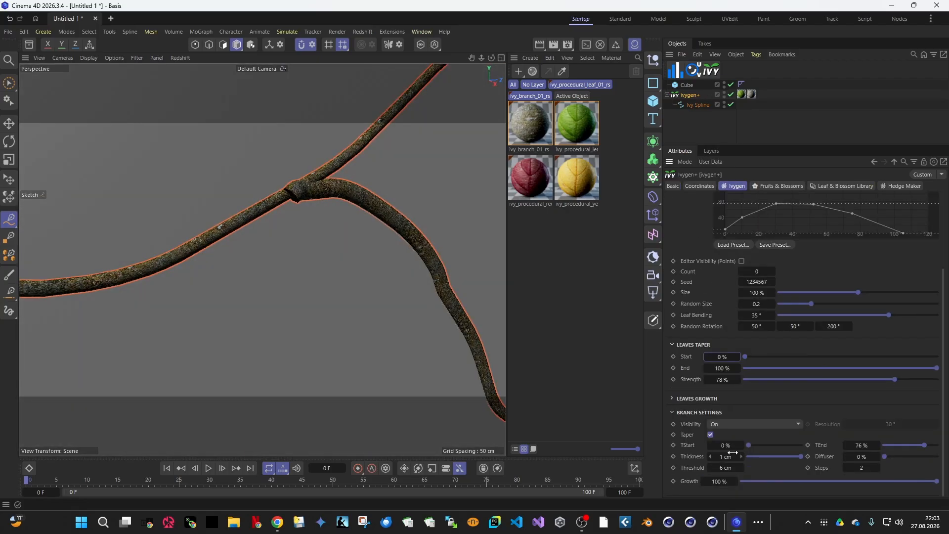
pyautogui.moveTo(751, 444); pyautogui.dragTo(781, 436)
pyautogui.scroll(-8, 348, 212)
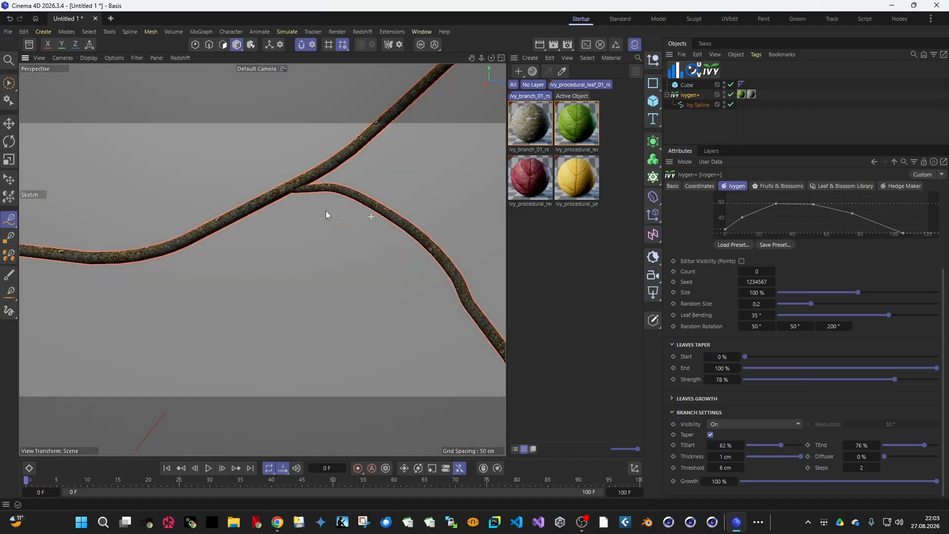
pyautogui.keyDown('alt'); pyautogui.moveTo(318, 215); pyautogui.dragTo(297, 194, button='middle'); pyautogui.keyUp('alt')
pyautogui.scroll(-3, 298, 194)
pyautogui.keyDown('alt'); pyautogui.moveTo(299, 193); pyautogui.dragTo(289, 211); pyautogui.keyUp('alt')
pyautogui.scroll(-5, 205, 209)
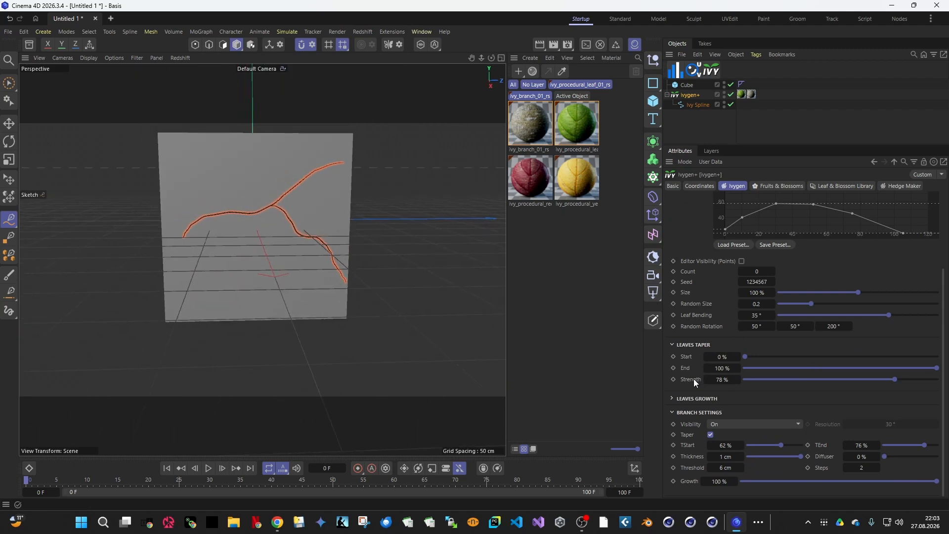
# - Set the ivy's leaf count to 276 and inspect the foliage over the tapered branches
pyautogui.moveTo(759, 278); pyautogui.dragTo(787, 278)
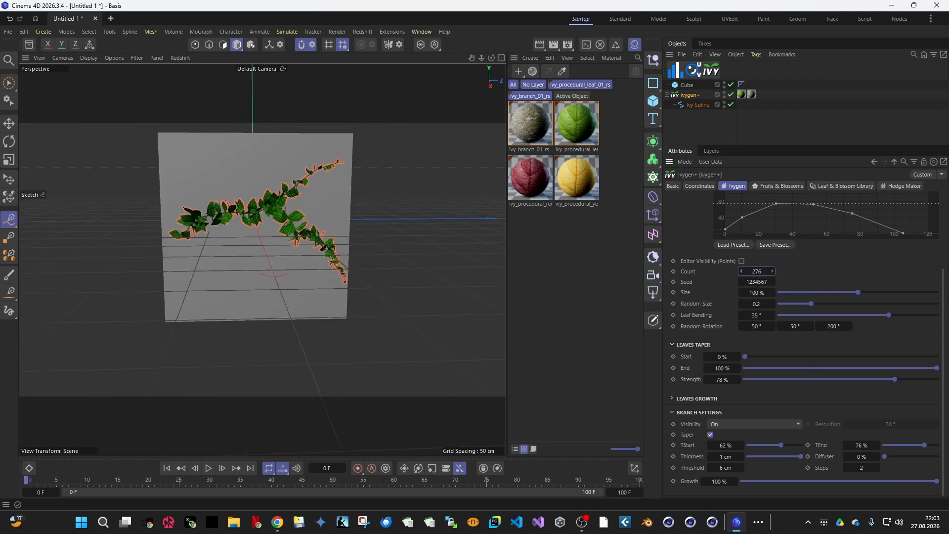
pyautogui.keyDown('alt'); pyautogui.moveTo(304, 243); pyautogui.dragTo(257, 211); pyautogui.keyUp('alt')
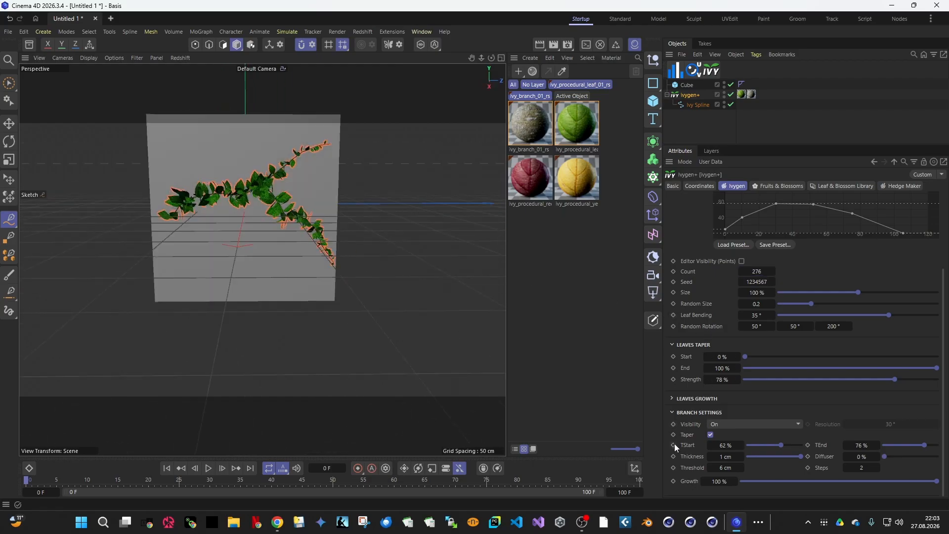
pyautogui.keyDown('alt'); pyautogui.moveTo(299, 232); pyautogui.dragTo(322, 223, button='right'); pyautogui.keyUp('alt')
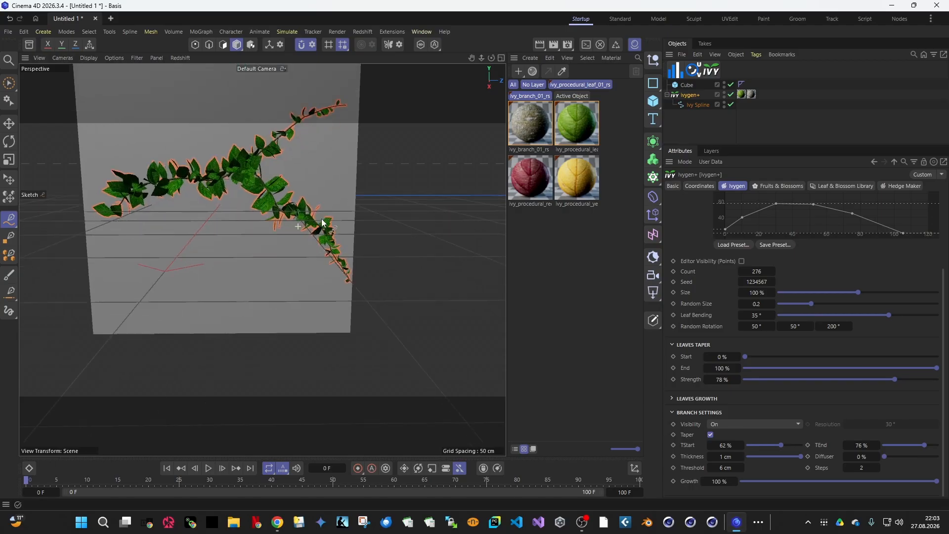
# - Set the leaf count to 0, try a lower branch growth and restore it to 100%
pyautogui.moveTo(755, 271); pyautogui.dragTo(722, 272)
pyautogui.moveTo(936, 481); pyautogui.dragTo(815, 495)
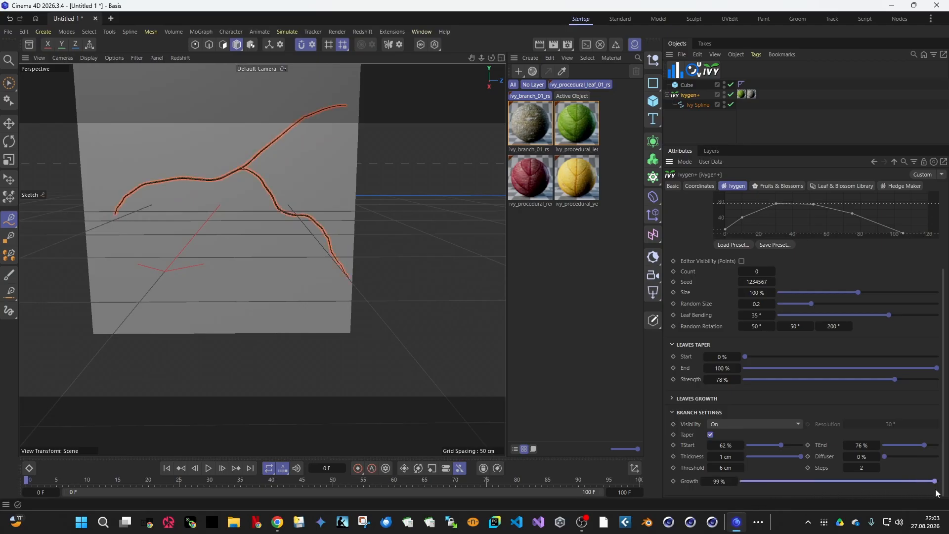
pyautogui.moveTo(842, 506); pyautogui.dragTo(942, 533)
# - Reveal the leaves growth settings, hide the leaves taper settings and set the leaf count to 387
pyautogui.click(698, 399)
pyautogui.click(683, 345)
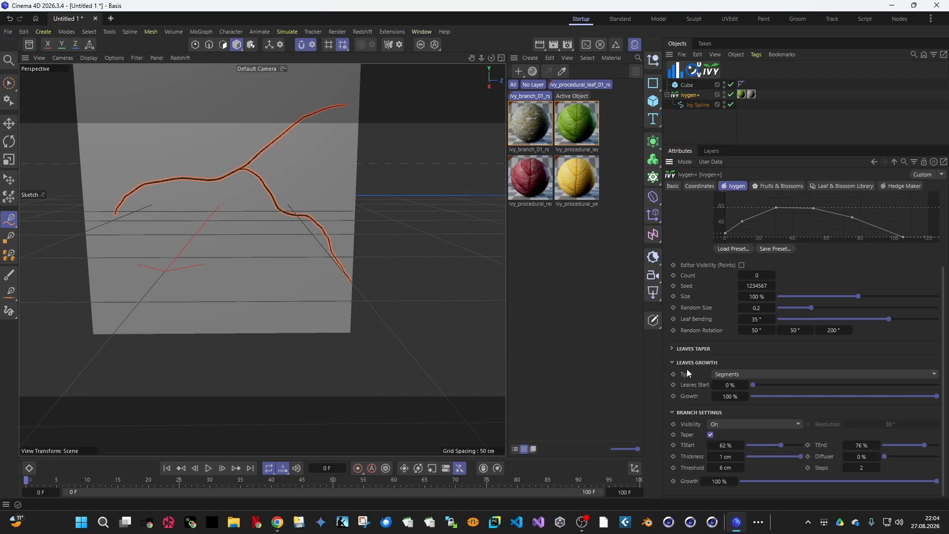
pyautogui.moveTo(760, 279); pyautogui.dragTo(790, 377)
pyautogui.keyDown('alt'); pyautogui.moveTo(200, 240); pyautogui.dragTo(180, 210); pyautogui.keyUp('alt')
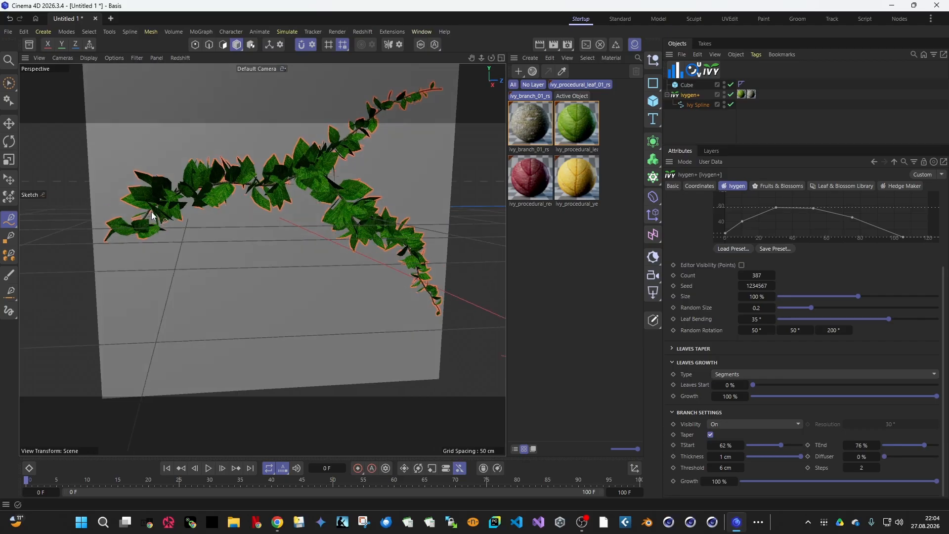
pyautogui.scroll(2, 153, 212)
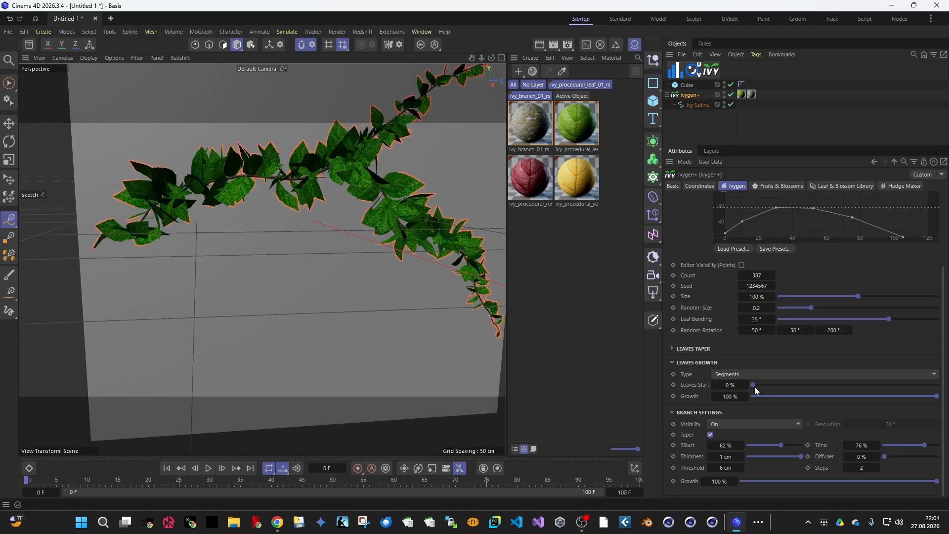
# - Set Leaves Start to 12%, then test the leaves growth down to 4% and restore it to 100%
pyautogui.moveTo(755, 387); pyautogui.dragTo(775, 387)
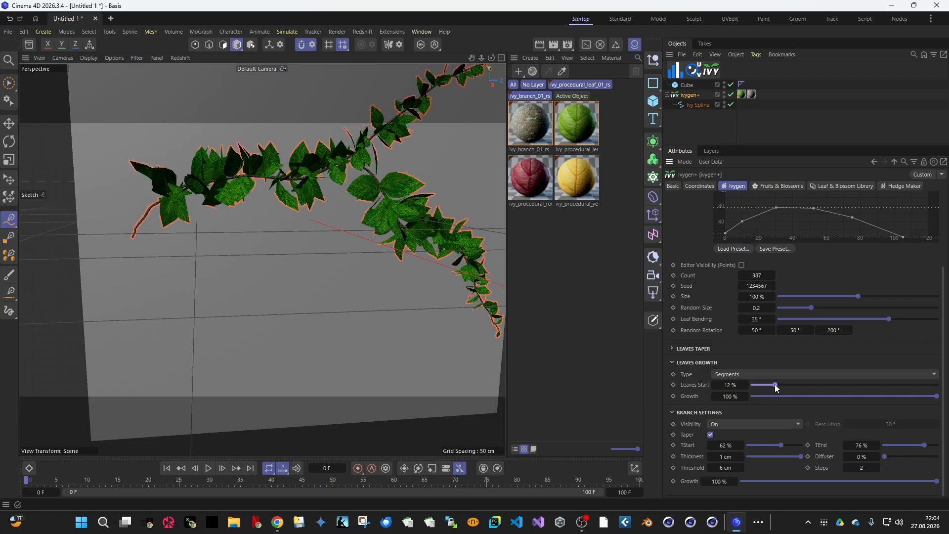
pyautogui.keyDown('alt'); pyautogui.moveTo(381, 238); pyautogui.dragTo(347, 243, button='middle'); pyautogui.keyUp('alt')
pyautogui.scroll(-2, 366, 237)
pyautogui.moveTo(939, 400); pyautogui.dragTo(767, 408)
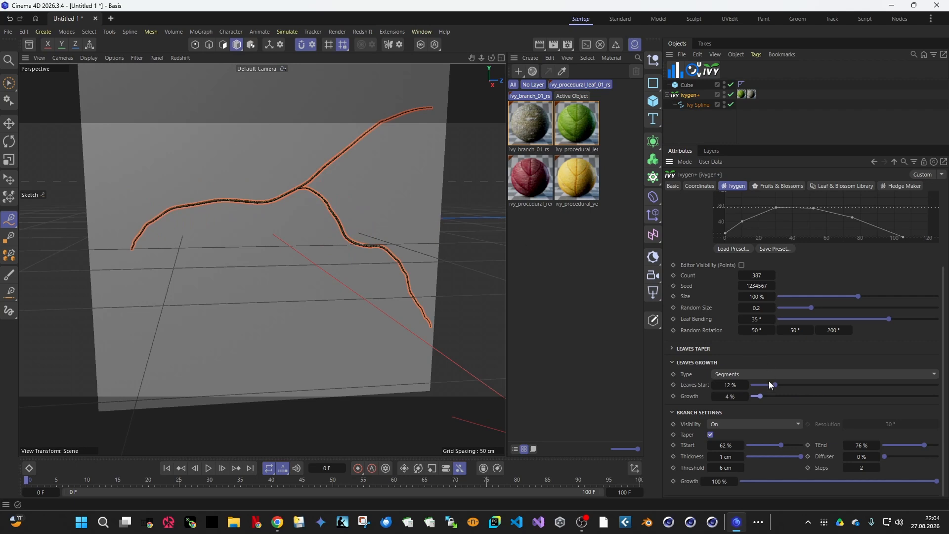
pyautogui.moveTo(763, 397); pyautogui.dragTo(947, 383)
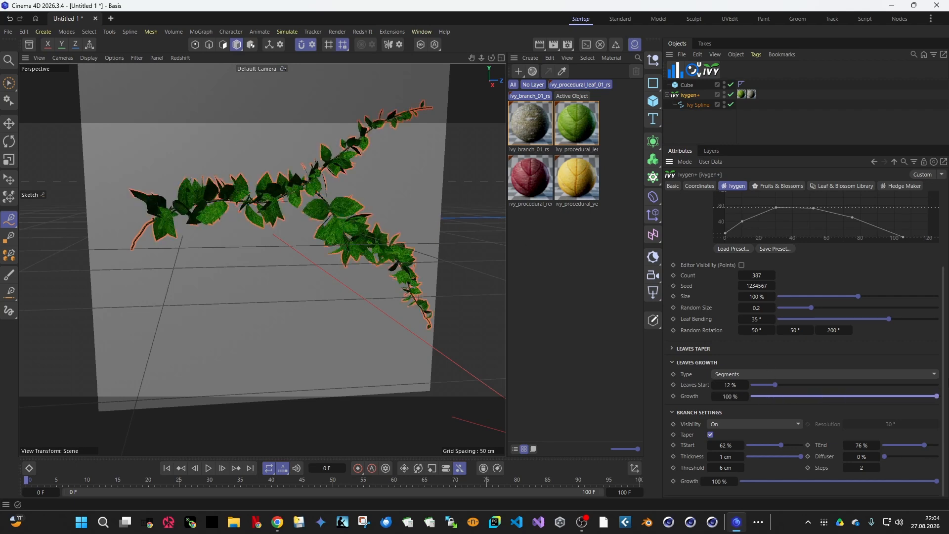
# - Switch the leaves growth type to Complete, test a lower leaves growth and restore it to 100%
pyautogui.click(752, 374)
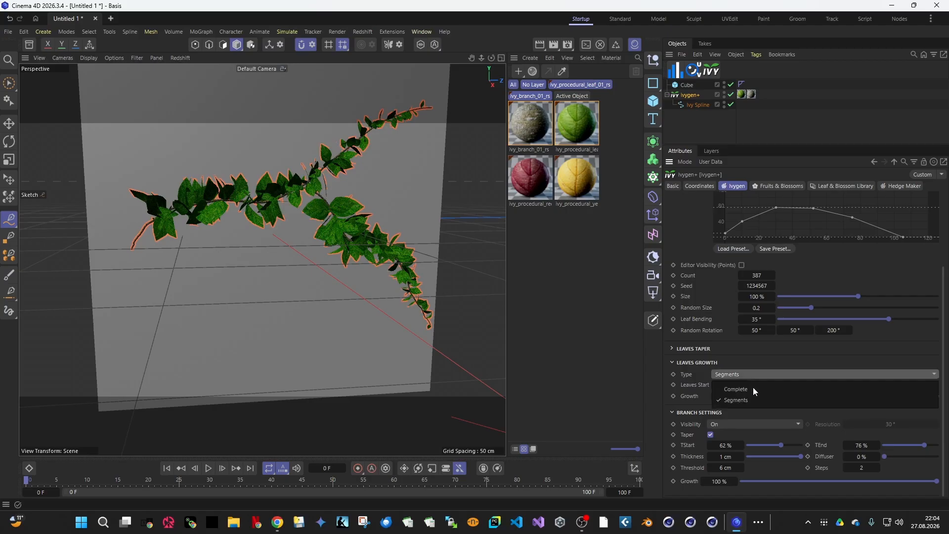
pyautogui.click(754, 388)
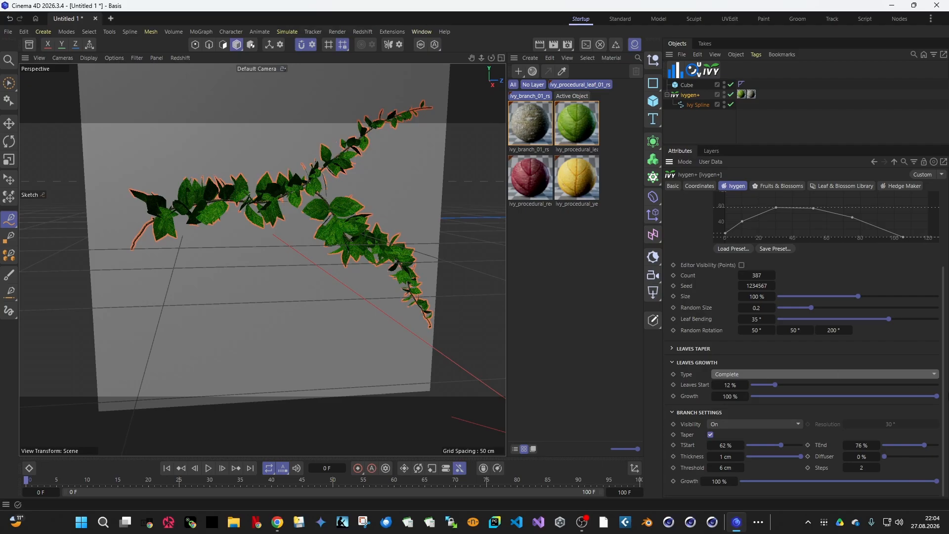
pyautogui.moveTo(937, 397); pyautogui.dragTo(874, 417)
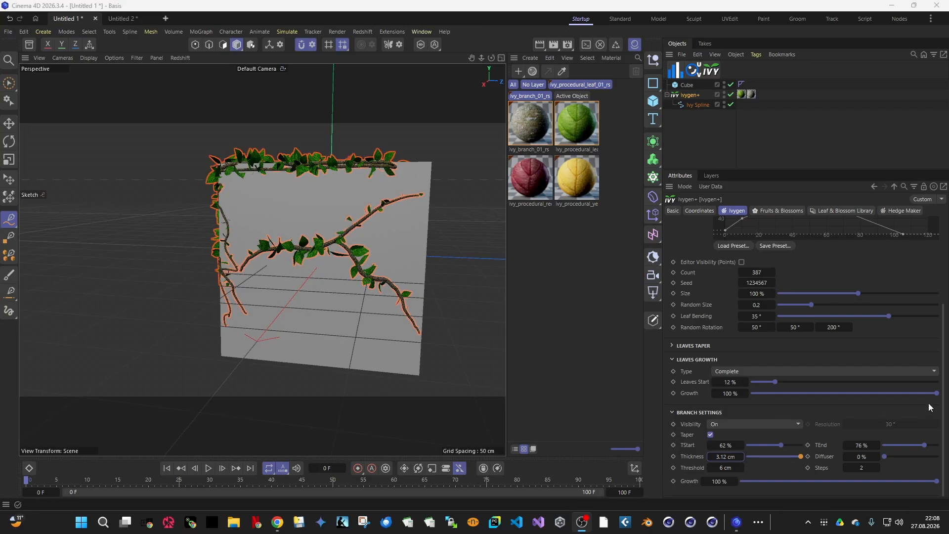
pyautogui.moveTo(938, 397)
pyautogui.mouseDown()
pyautogui.moveTo(811, 398)
pyautogui.moveTo(937, 398)
pyautogui.mouseUp()
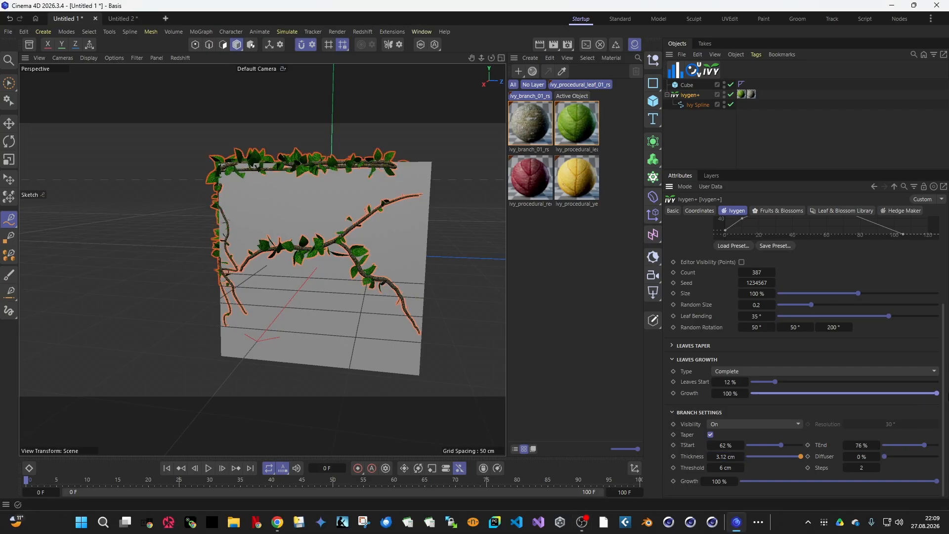
pyautogui.scroll(4, 326, 249)
pyautogui.keyDown('alt'); pyautogui.moveTo(341, 241); pyautogui.dragTo(279, 226); pyautogui.keyUp('alt')
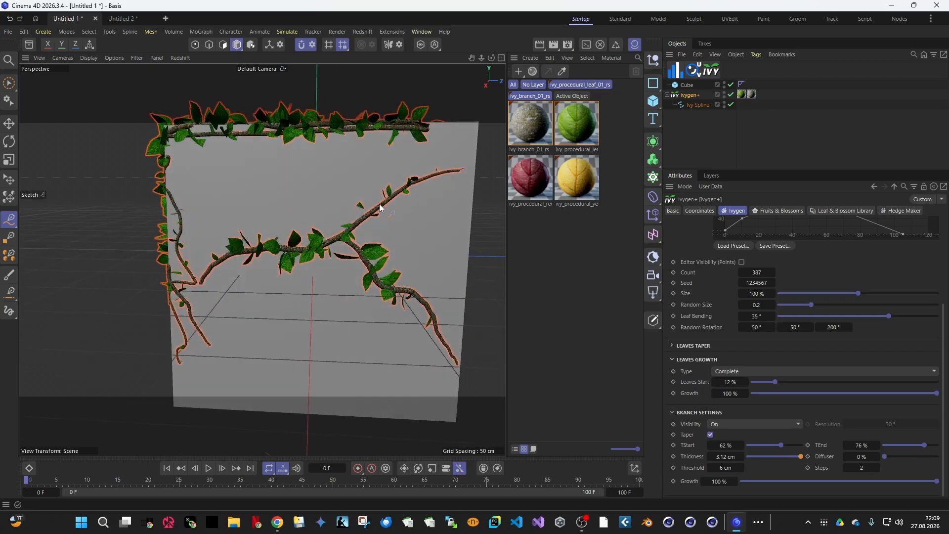
# - Reveal the leaves taper settings and set the taper end to 5%
pyautogui.click(684, 346)
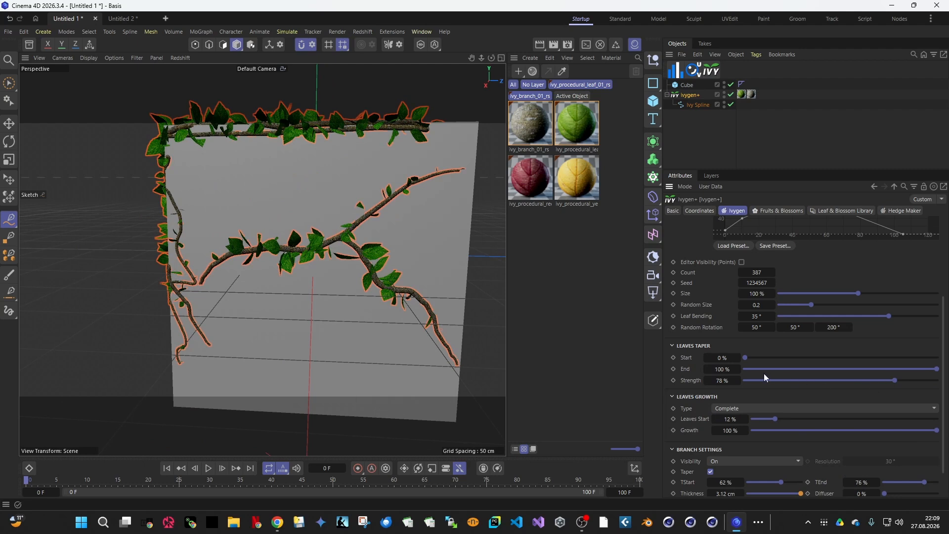
pyautogui.moveTo(938, 368); pyautogui.dragTo(754, 371)
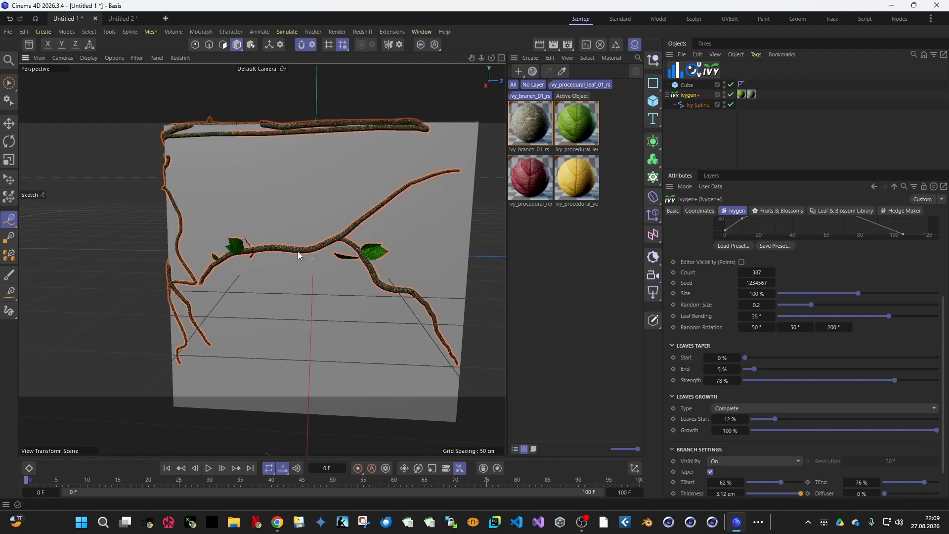
pyautogui.keyDown('alt'); pyautogui.moveTo(298, 251); pyautogui.dragTo(333, 252); pyautogui.keyUp('alt')
# - Set Leaves Start to 0% and the leaves taper strength to 0%, checking the foliage along the branches
pyautogui.moveTo(776, 420); pyautogui.dragTo(751, 419)
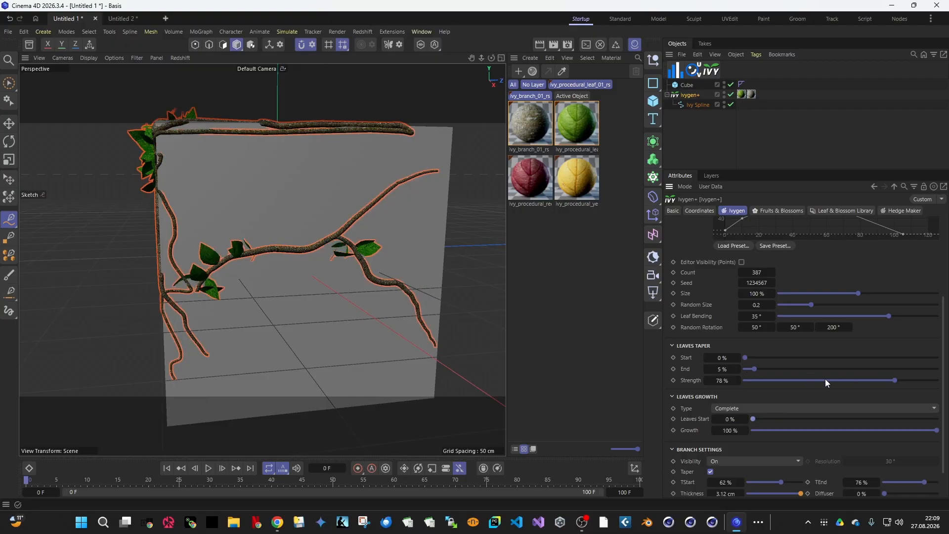
pyautogui.moveTo(752, 379); pyautogui.dragTo(732, 371)
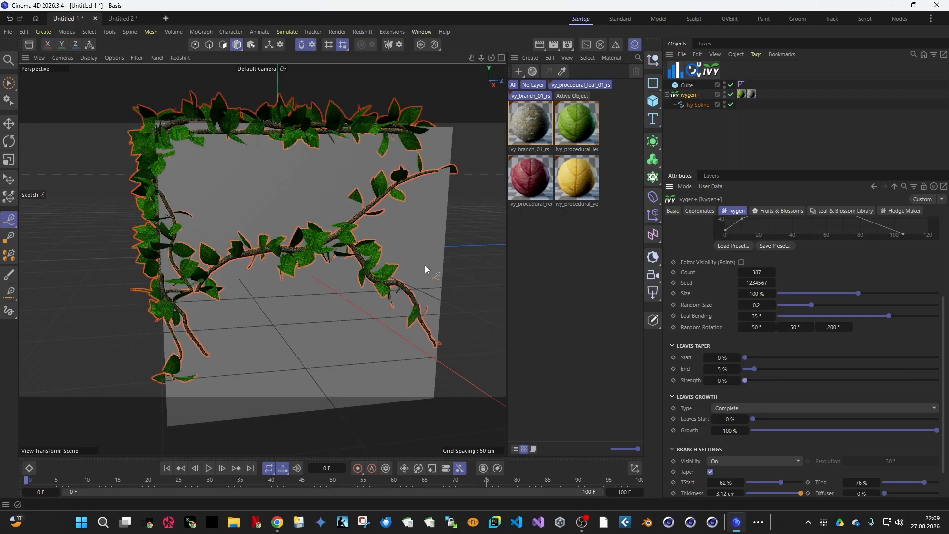
pyautogui.moveTo(410, 191)
pyautogui.keyDown('alt'); pyautogui.mouseDown()
pyautogui.moveTo(250, 254)
pyautogui.moveTo(419, 195)
pyautogui.mouseUp(); pyautogui.keyUp('alt')
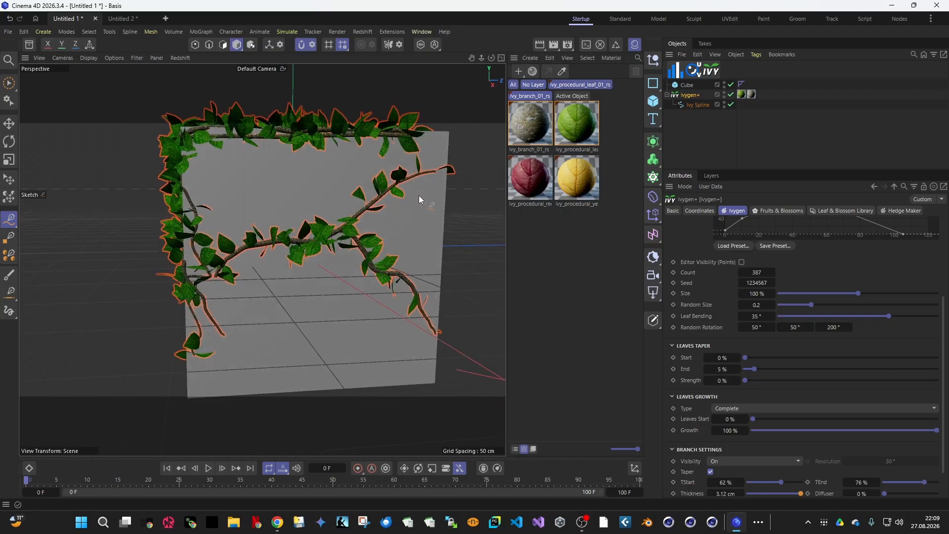
pyautogui.scroll(-2, 420, 195)
pyautogui.moveTo(797, 379); pyautogui.dragTo(713, 386)
# - Test the leaves growth of the Complete type, return it to 100% and view the ivy from other angles
pyautogui.moveTo(936, 430)
pyautogui.mouseDown()
pyautogui.moveTo(827, 423)
pyautogui.moveTo(937, 426)
pyautogui.mouseUp()
pyautogui.moveTo(346, 242)
pyautogui.keyDown('alt'); pyautogui.mouseDown()
pyautogui.moveTo(307, 212)
pyautogui.moveTo(247, 203)
pyautogui.mouseUp(); pyautogui.keyUp('alt')
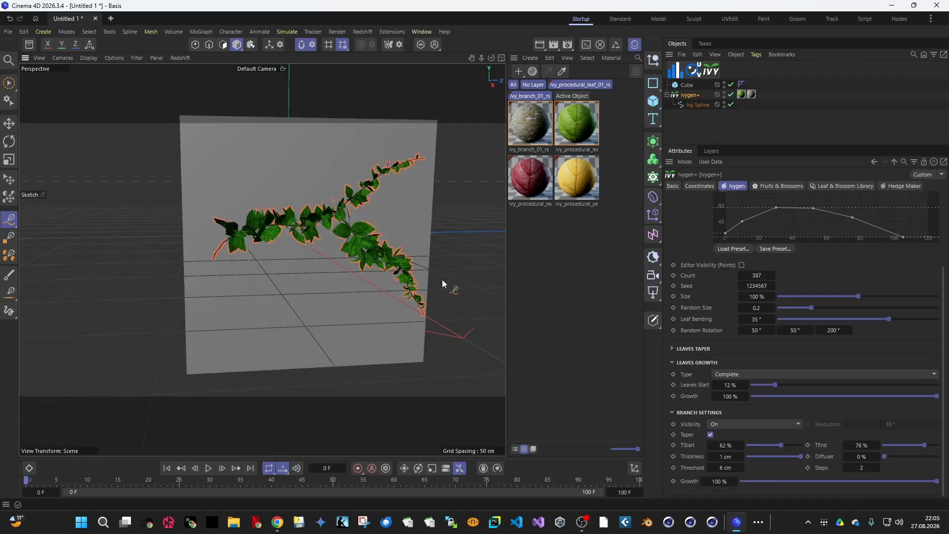
pyautogui.scroll(-3, 324, 227)
pyautogui.keyDown('alt'); pyautogui.moveTo(323, 226); pyautogui.dragTo(247, 223); pyautogui.keyUp('alt')
# - Create a new project and add an Ivygen+ object and a MoSpline to it
pyautogui.click(112, 21)
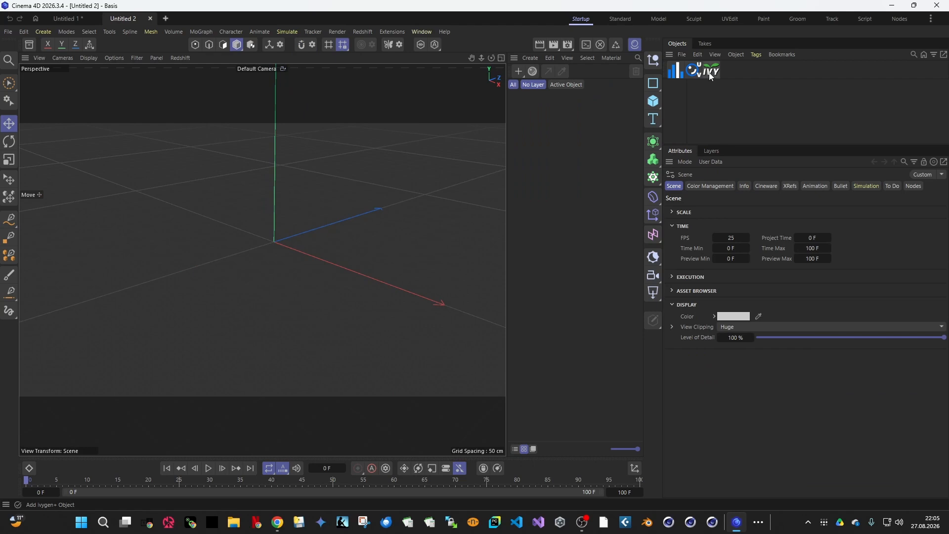
pyautogui.click(717, 73)
pyautogui.click(201, 32)
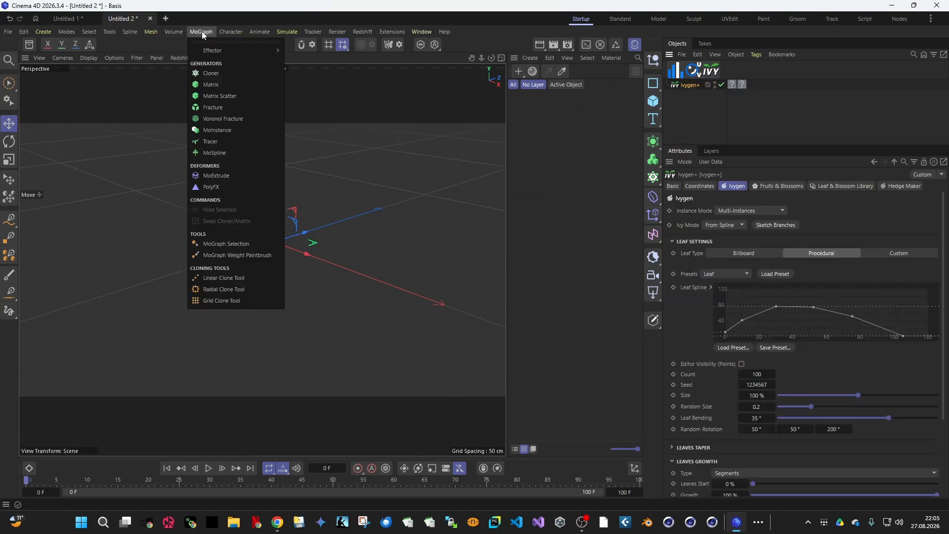
pyautogui.click(213, 153)
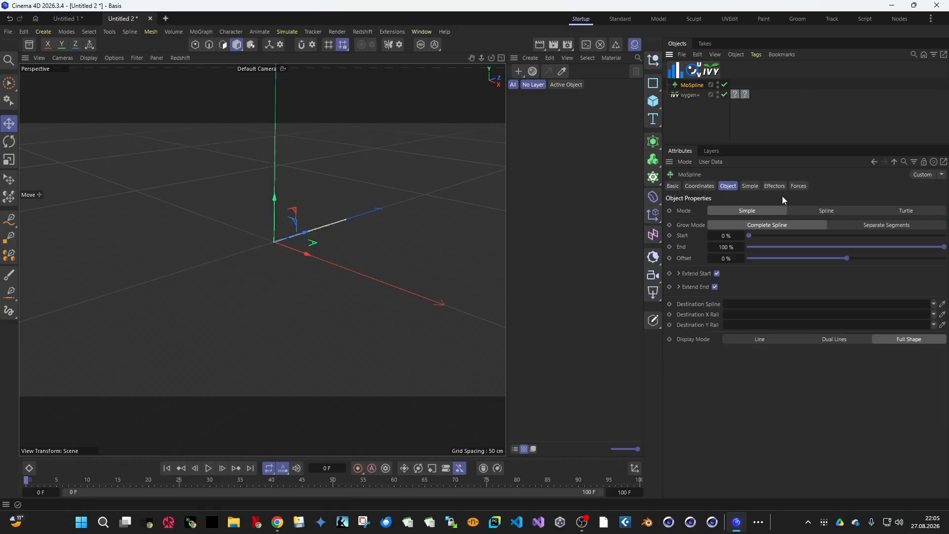
# - Set the MoSpline's mode to Turtle and its growth to 7.2
pyautogui.click(907, 211)
pyautogui.click(769, 186)
pyautogui.moveTo(791, 212); pyautogui.dragTo(895, 211)
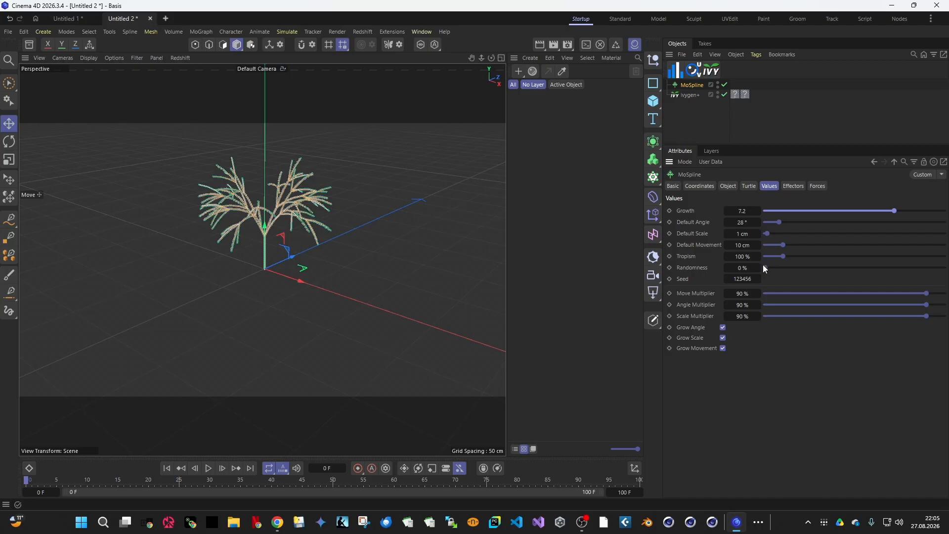
# - Place the MoSpline below Ivygen+ in the object hierarchy and show the MoSpline's object properties
pyautogui.click(729, 186)
pyautogui.moveTo(686, 94); pyautogui.dragTo(689, 101)
pyautogui.click(686, 86)
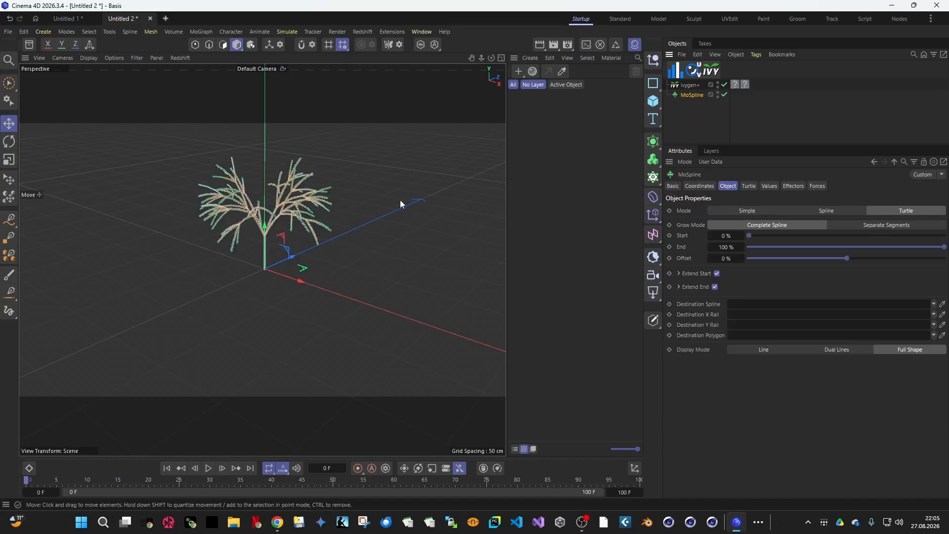
# - Scale up the MoSpline tree and make it a child of the Ivygen+ object
pyautogui.press('t')
pyautogui.moveTo(261, 276)
pyautogui.mouseDown()
pyautogui.moveTo(265, 259)
pyautogui.moveTo(262, 277)
pyautogui.mouseUp()
pyautogui.scroll(3, 261, 280)
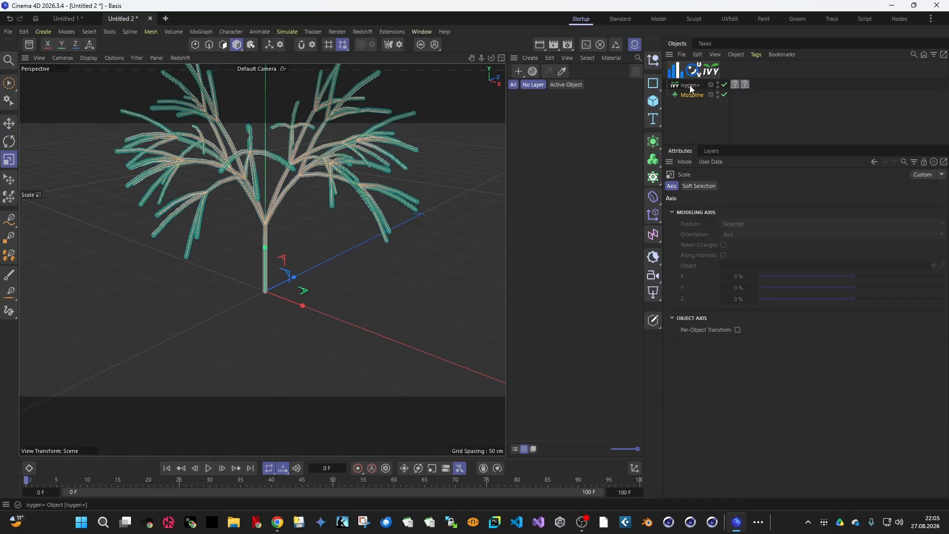
pyautogui.moveTo(695, 96); pyautogui.dragTo(690, 86)
pyautogui.scroll(-2, 307, 186)
pyautogui.keyDown('alt'); pyautogui.moveTo(307, 186); pyautogui.dragTo(303, 154); pyautogui.keyUp('alt')
# - Apply procedural leaf material 1 to Ivygen+ and set the leaf count to 1208 and the size to 59%
pyautogui.click(690, 86)
pyautogui.click(683, 288)
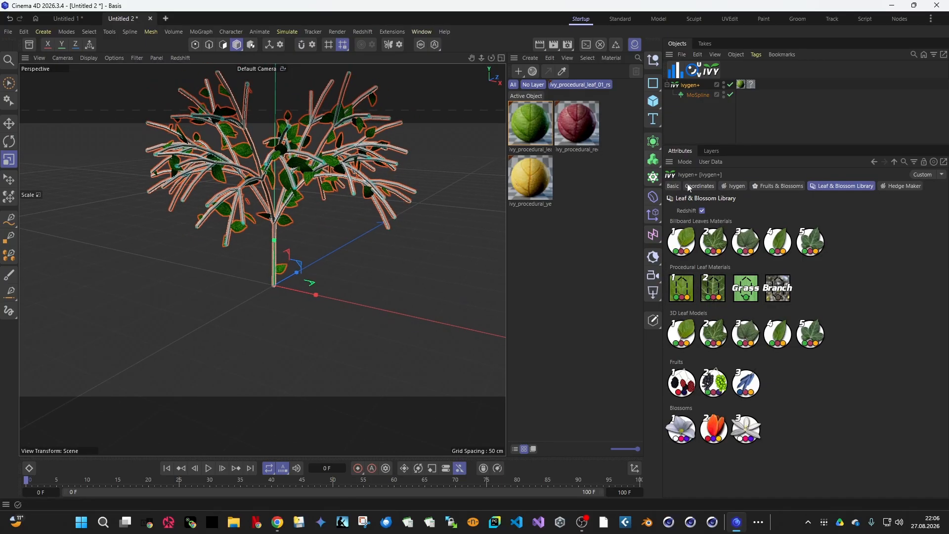
pyautogui.click(735, 186)
pyautogui.moveTo(772, 374); pyautogui.dragTo(823, 396)
pyautogui.moveTo(262, 261)
pyautogui.keyDown('alt'); pyautogui.mouseDown()
pyautogui.moveTo(278, 229)
pyautogui.moveTo(322, 248)
pyautogui.moveTo(262, 248)
pyautogui.mouseUp(); pyautogui.keyUp('alt')
pyautogui.scroll(3, 322, 248)
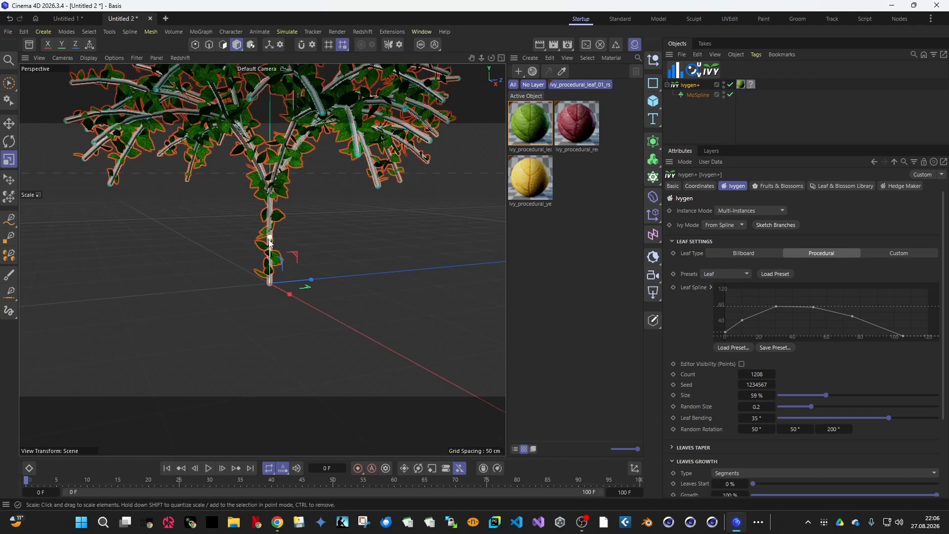
pyautogui.scroll(2, 265, 190)
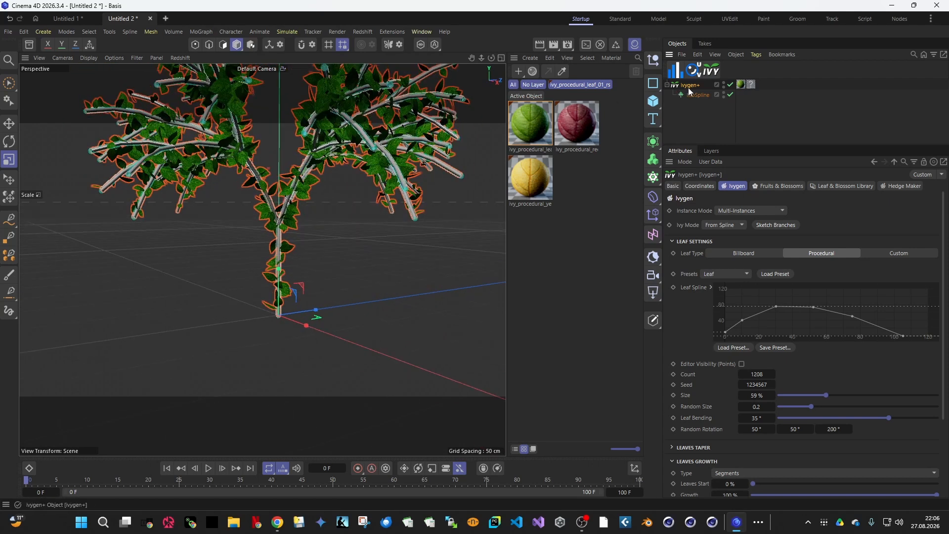
# - Set Leaves Start to 57% to keep leaves off the trunk, and raise the leaf count to 1974
pyautogui.scroll(-4, 732, 426)
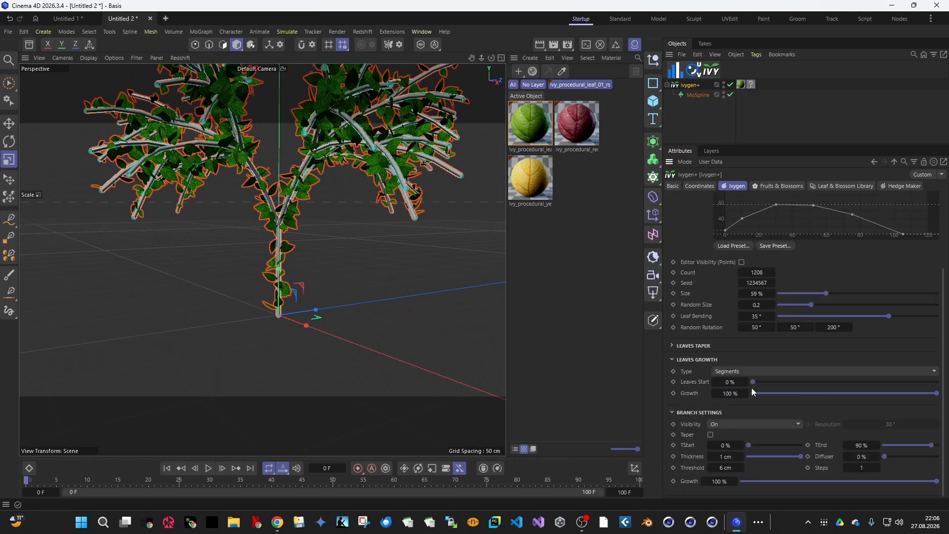
pyautogui.moveTo(752, 389); pyautogui.dragTo(857, 366)
pyautogui.keyDown('alt'); pyautogui.moveTo(395, 210); pyautogui.dragTo(287, 208); pyautogui.keyUp('alt')
pyautogui.scroll(2, 286, 210)
pyautogui.moveTo(761, 275); pyautogui.dragTo(799, 275)
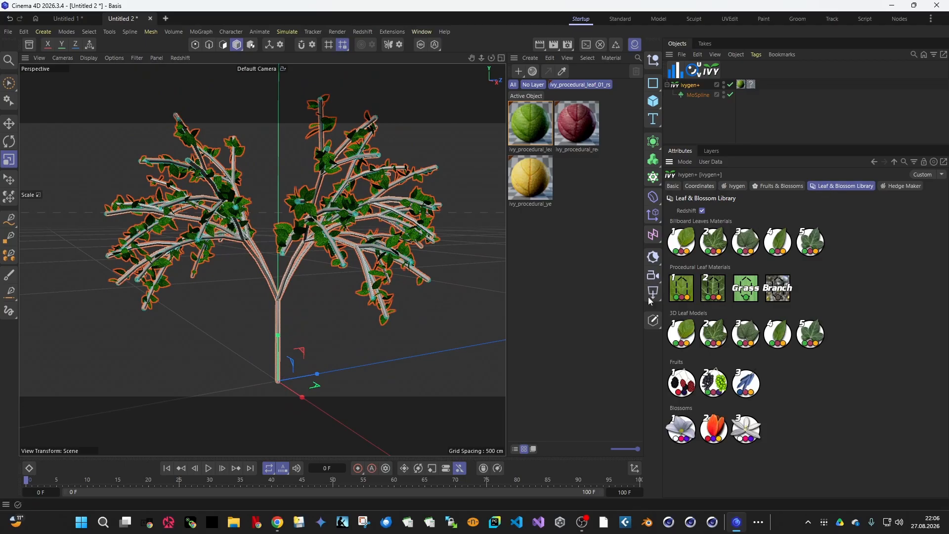
# - Load fruit 3 from the Leaf & Blossom Library and turn on Fruits & Blossoms for Ivygen+
pyautogui.click(752, 394)
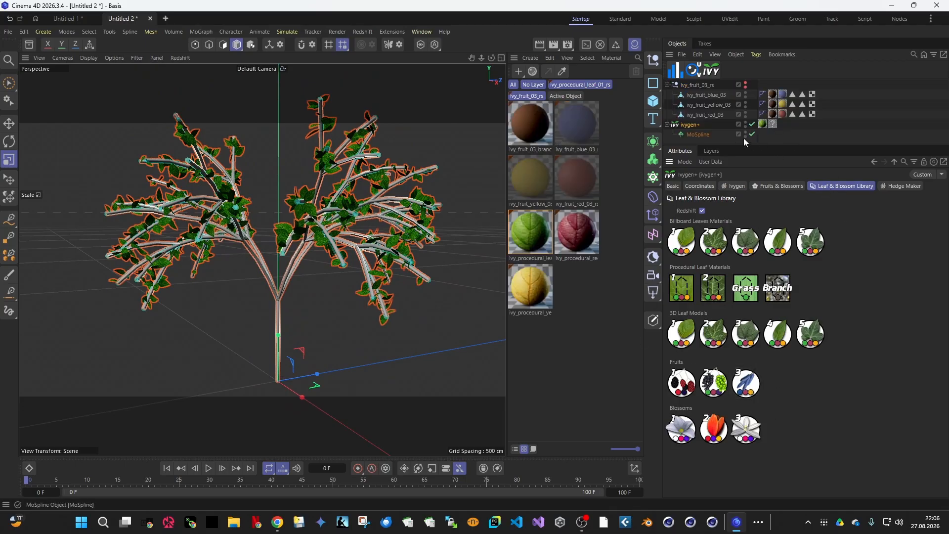
pyautogui.click(781, 187)
pyautogui.click(689, 210)
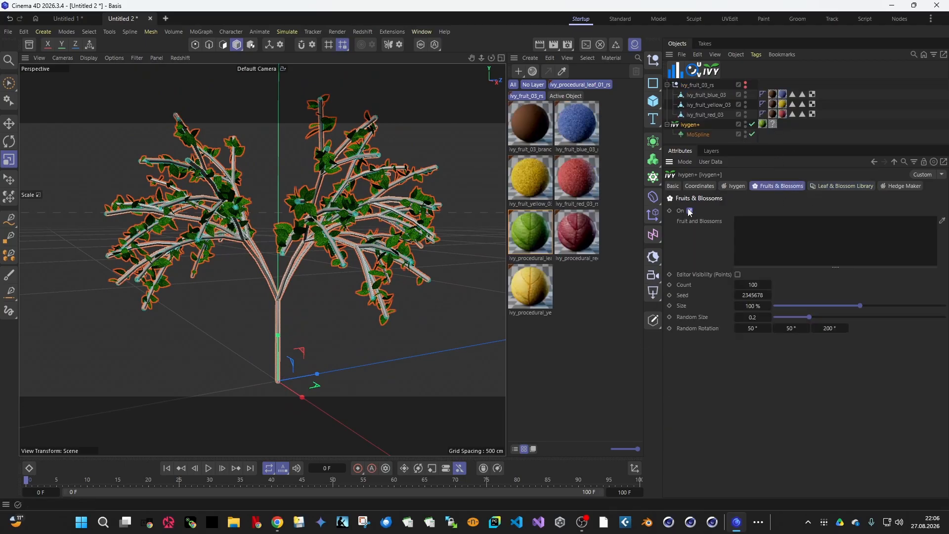
pyautogui.moveTo(734, 145); pyautogui.dragTo(734, 169)
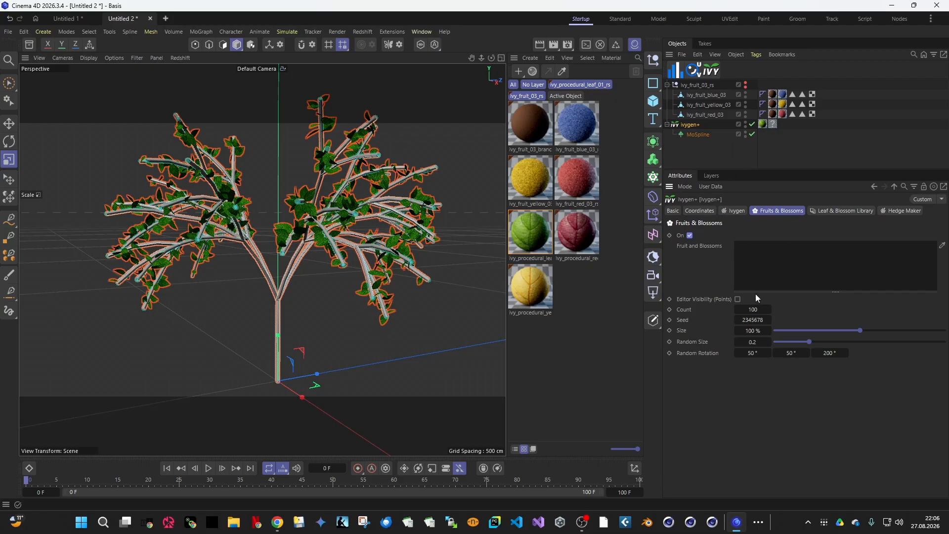
# - Add ivy_fruit_blue_03 to the Fruit and Blossoms list of Ivygen+
pyautogui.click(735, 211)
pyautogui.scroll(-2, 697, 431)
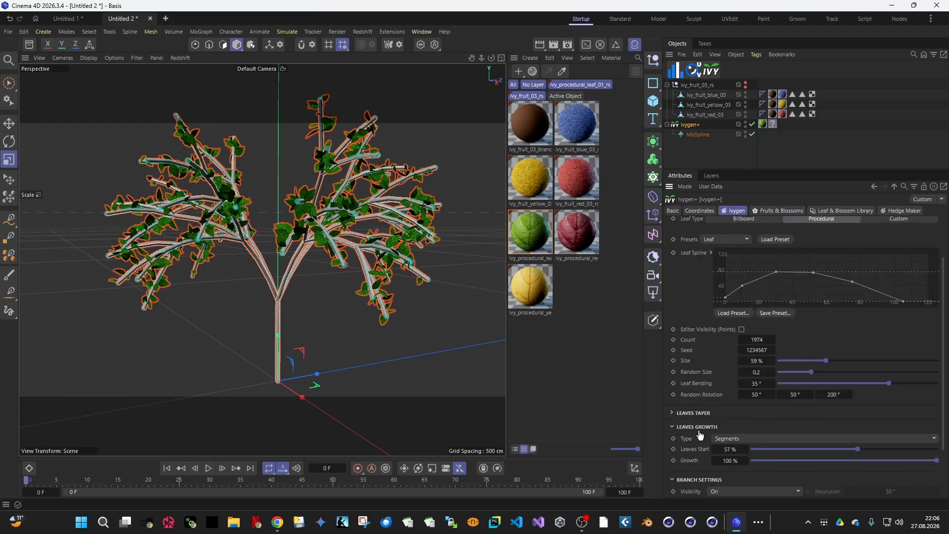
pyautogui.scroll(-2, 696, 434)
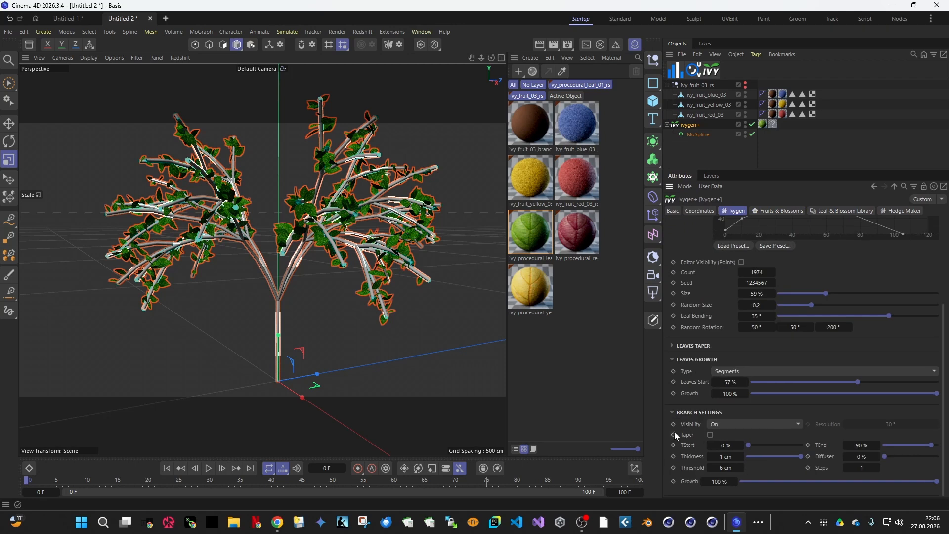
pyautogui.scroll(4, 698, 364)
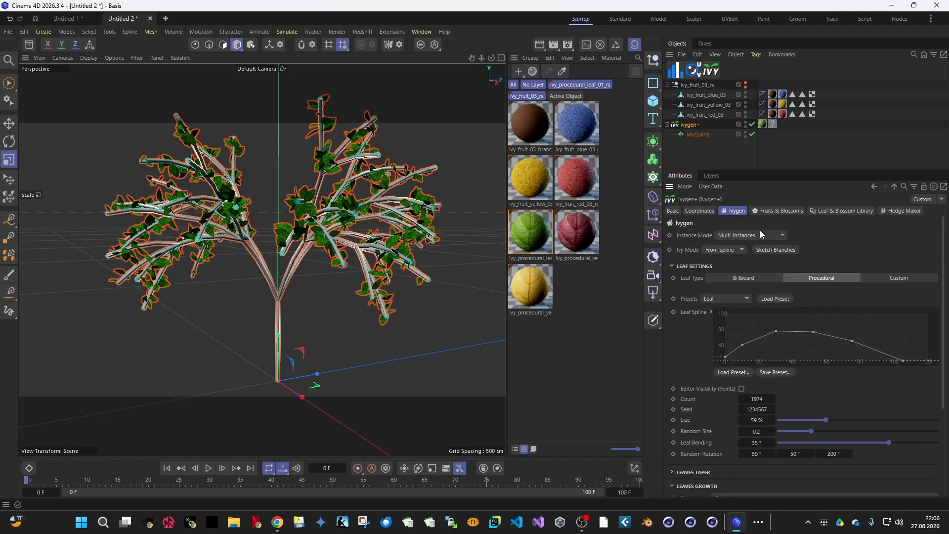
pyautogui.click(784, 210)
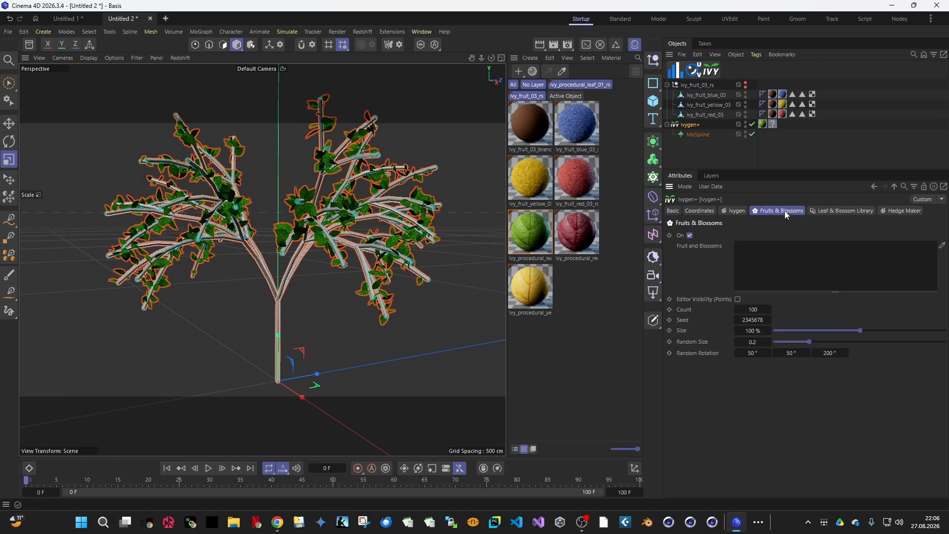
pyautogui.moveTo(707, 95); pyautogui.dragTo(767, 256)
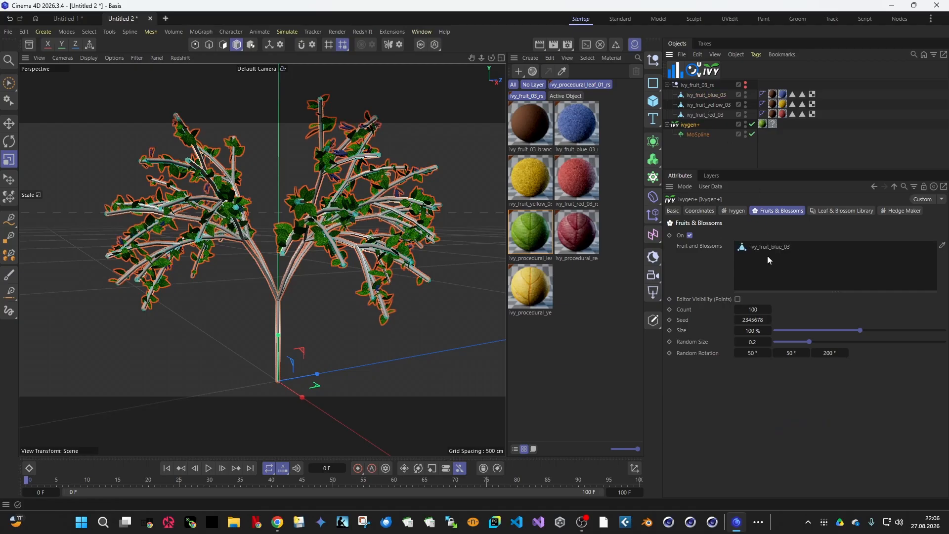
# - Examine the blue fruits on the branches up close, and render the view of the whole tree
pyautogui.scroll(8, 367, 177)
pyautogui.scroll(-10, 367, 177)
pyautogui.click(540, 45)
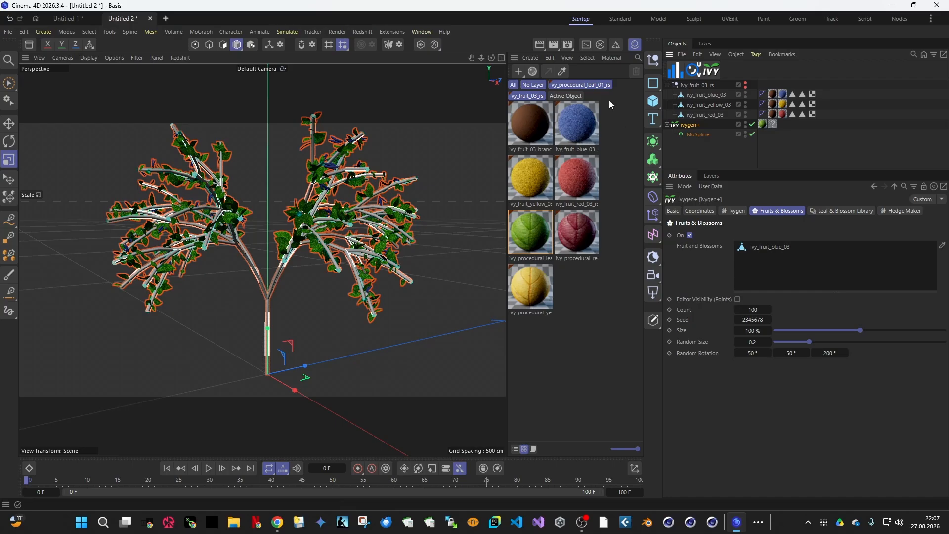
# - Return to the Untitled 1 project and turn the view to the cube's side without ivy
pyautogui.click(87, 20)
pyautogui.keyDown('alt'); pyautogui.moveTo(297, 256); pyautogui.dragTo(405, 230); pyautogui.keyUp('alt')
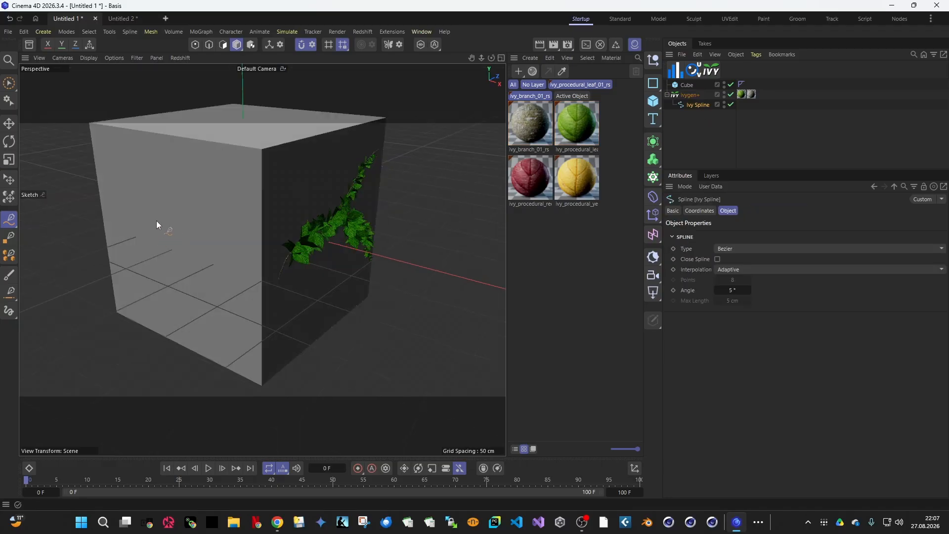